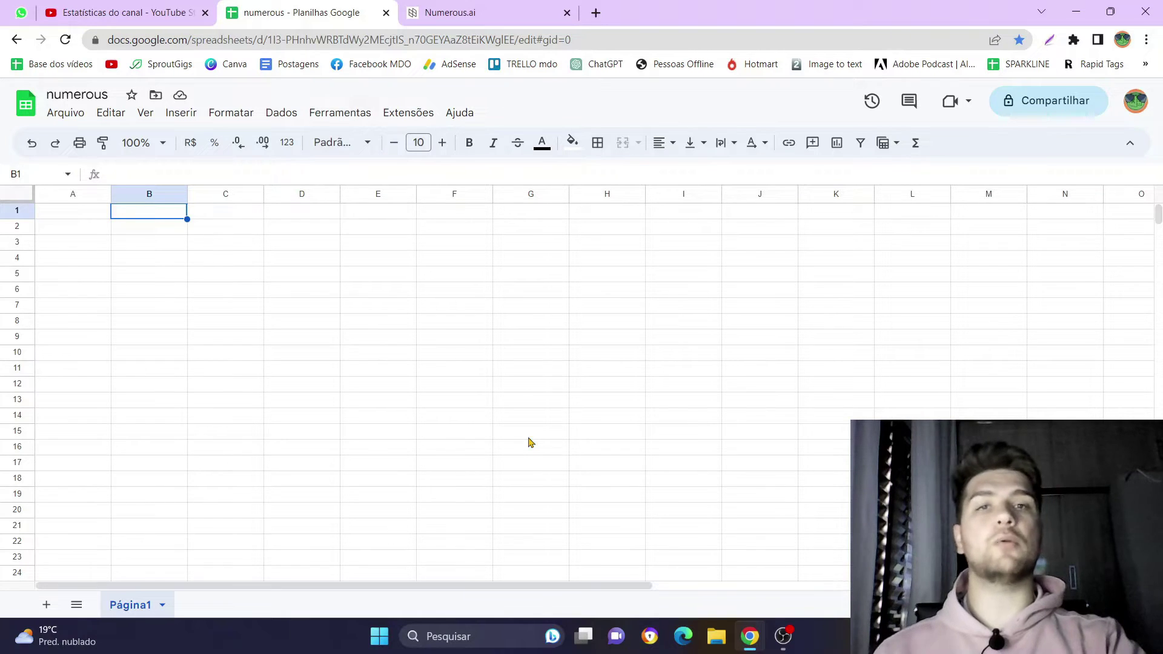
# Leave the empty 'numerous' spreadsheet and switch to the Numerous.ai website tab.
pyautogui.click(504, 12)
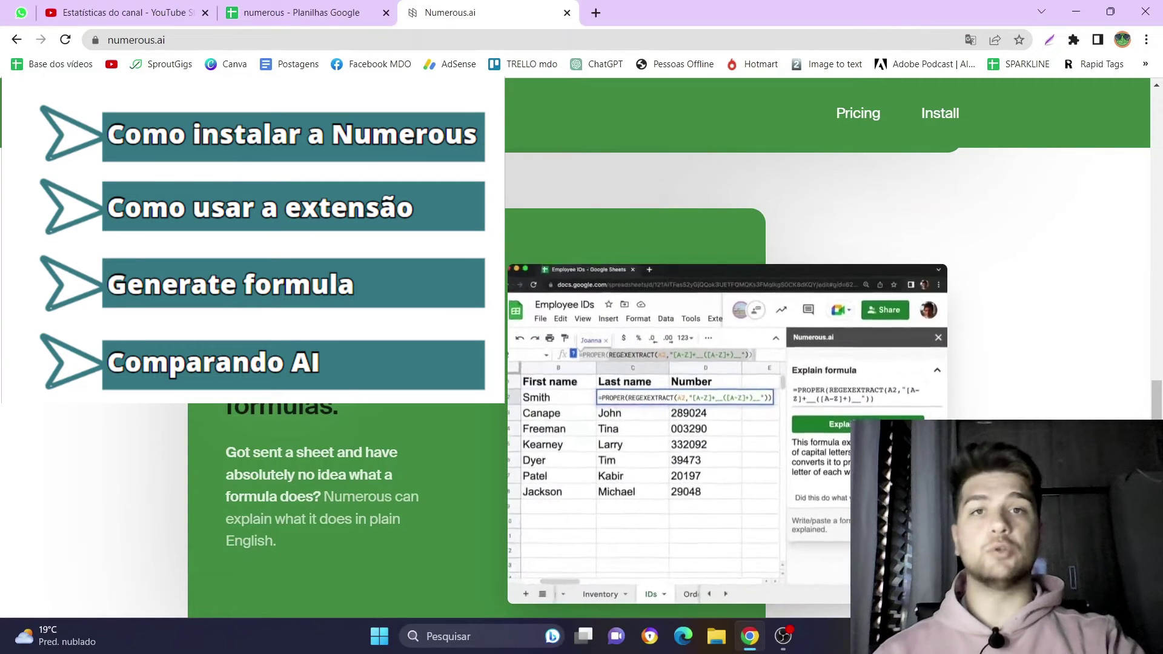
# Scroll the Numerous.ai homepage between the Generate formulas and Explain formulas sections.
pyautogui.scroll(5, 699, 314)
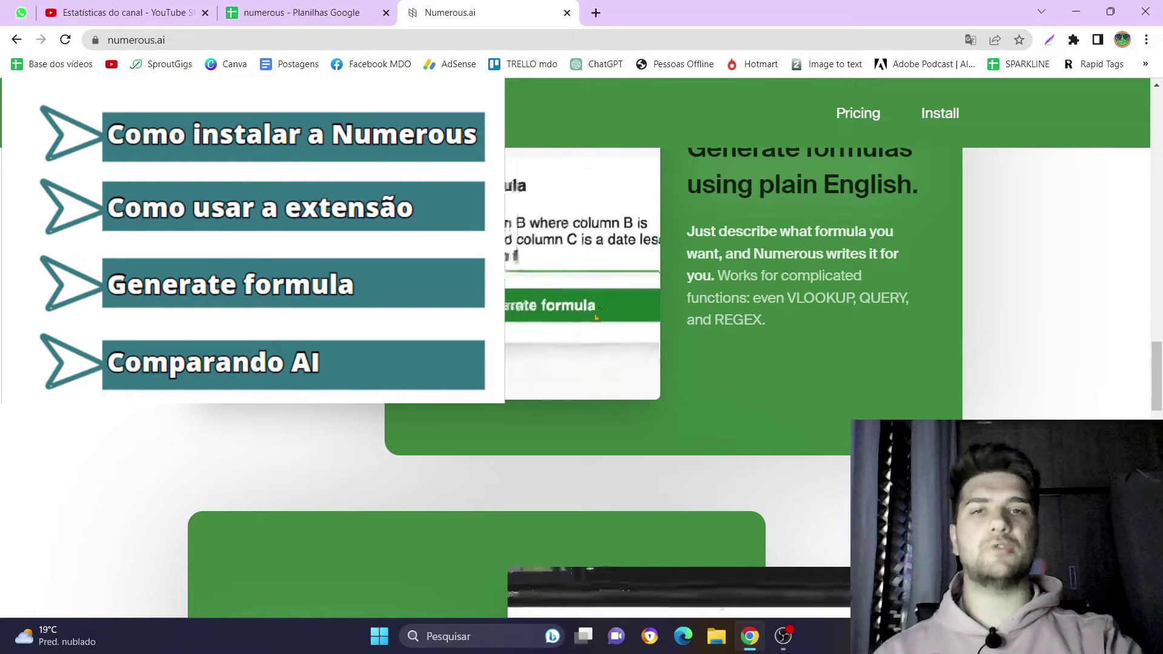
pyautogui.scroll(-5, 597, 317)
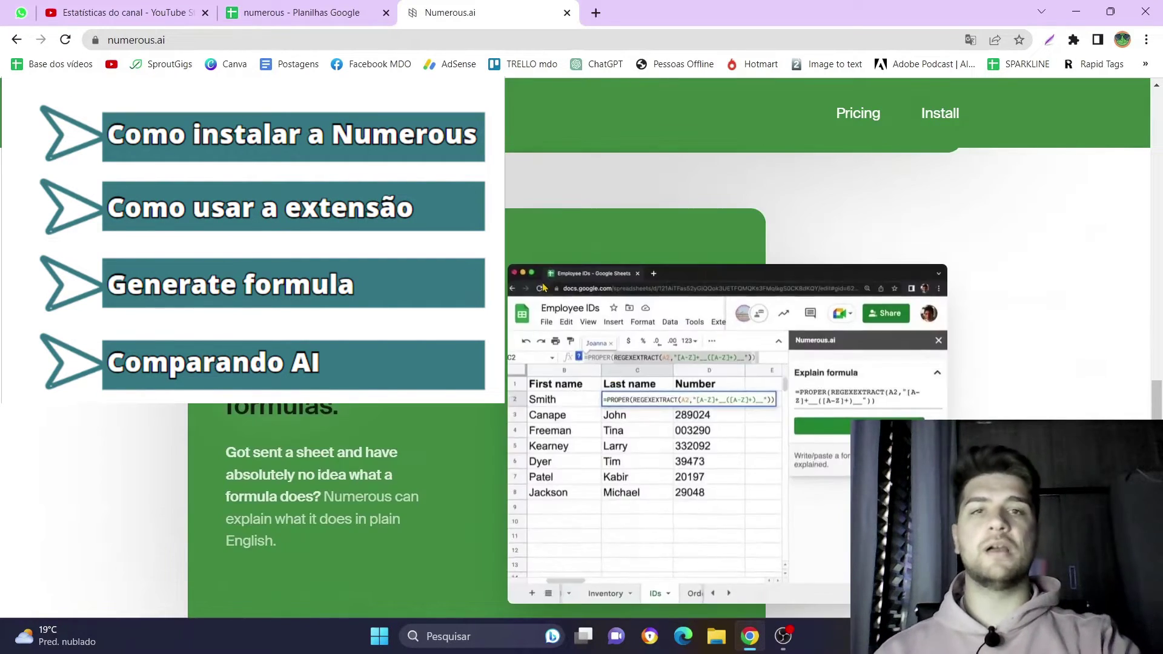
pyautogui.scroll(2, 539, 284)
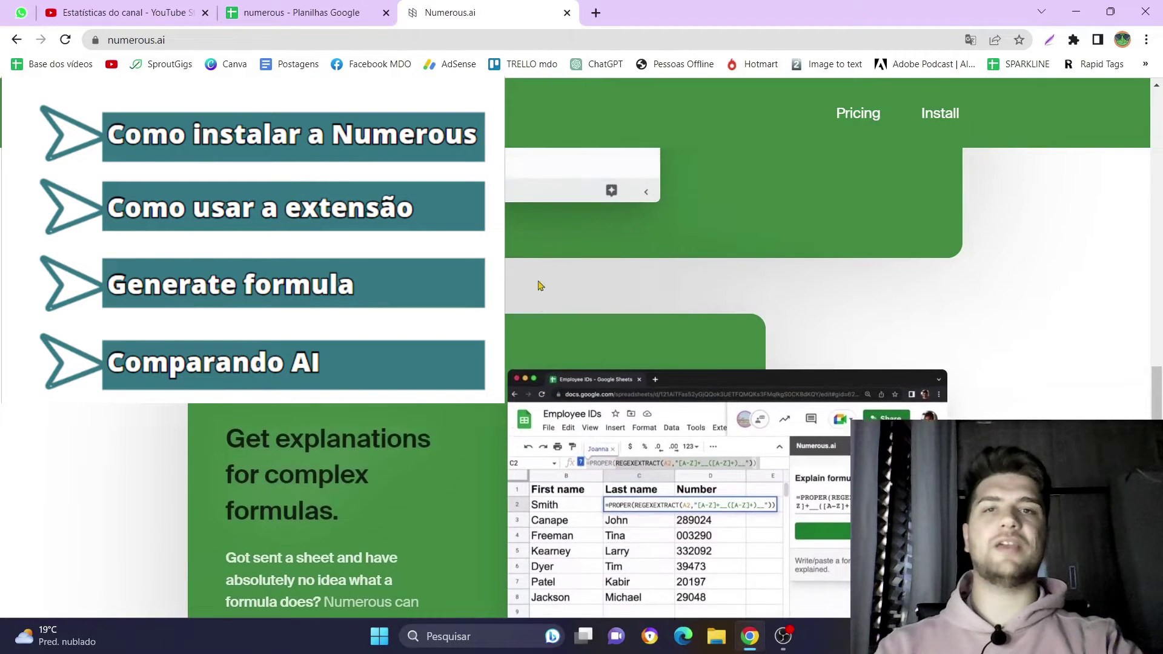
pyautogui.scroll(3, 548, 269)
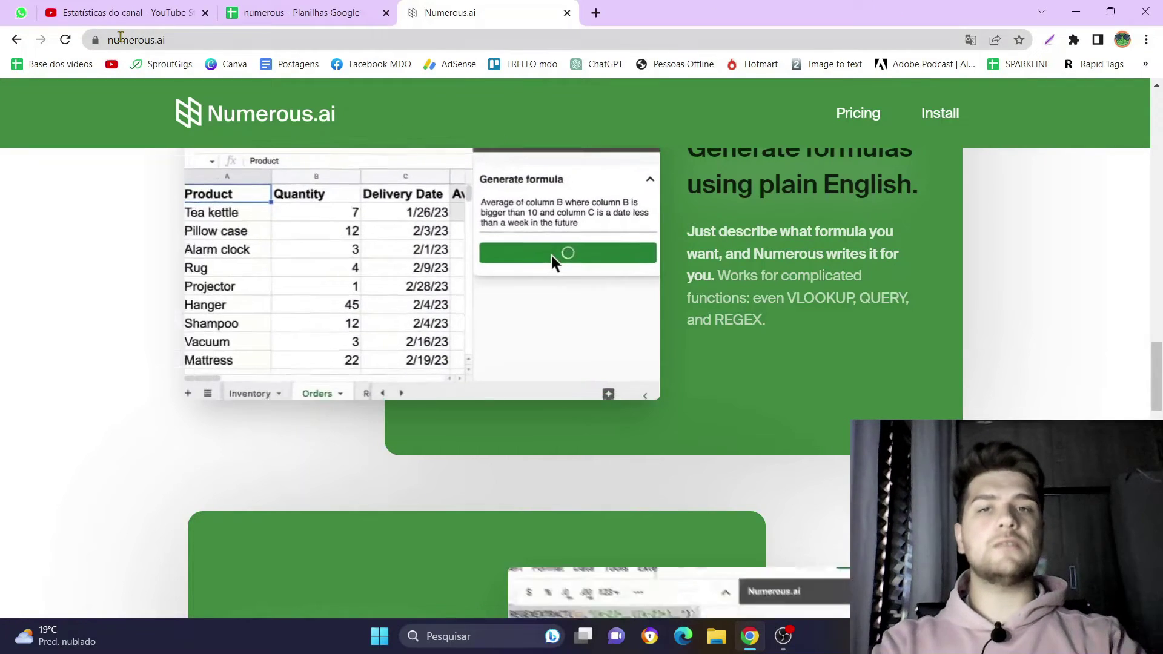
# Scroll past the Generate formulas demo up to the Write text with ChatGPT letter demo.
pyautogui.scroll(3, 645, 335)
pyautogui.scroll(-1, 645, 335)
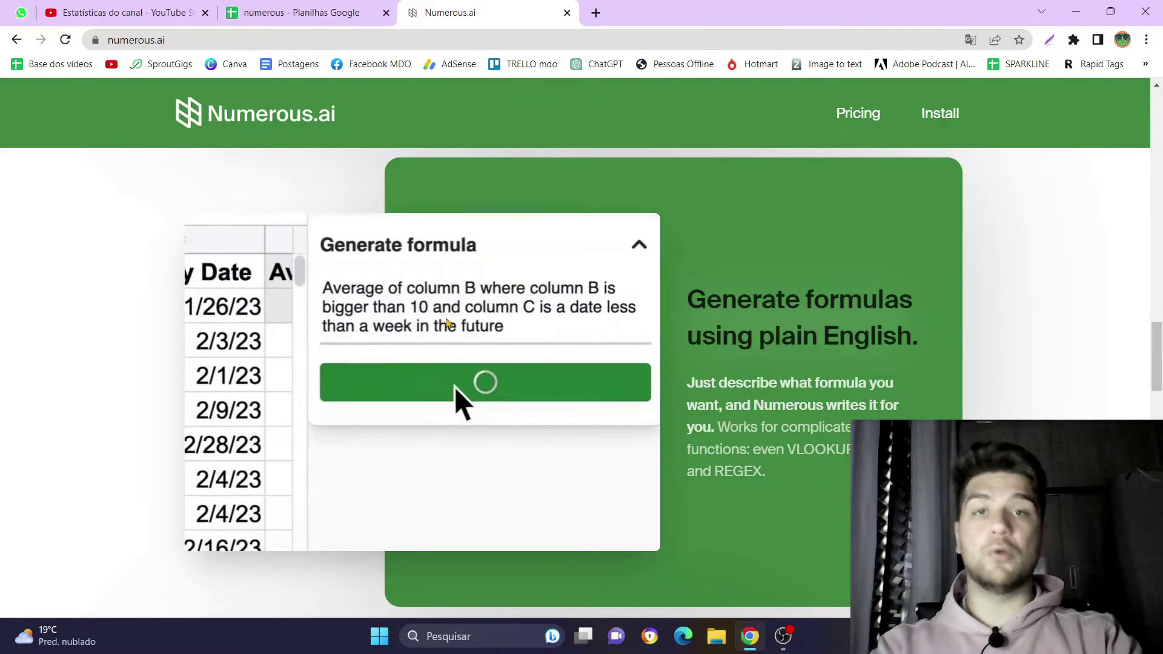
pyautogui.scroll(7, 422, 316)
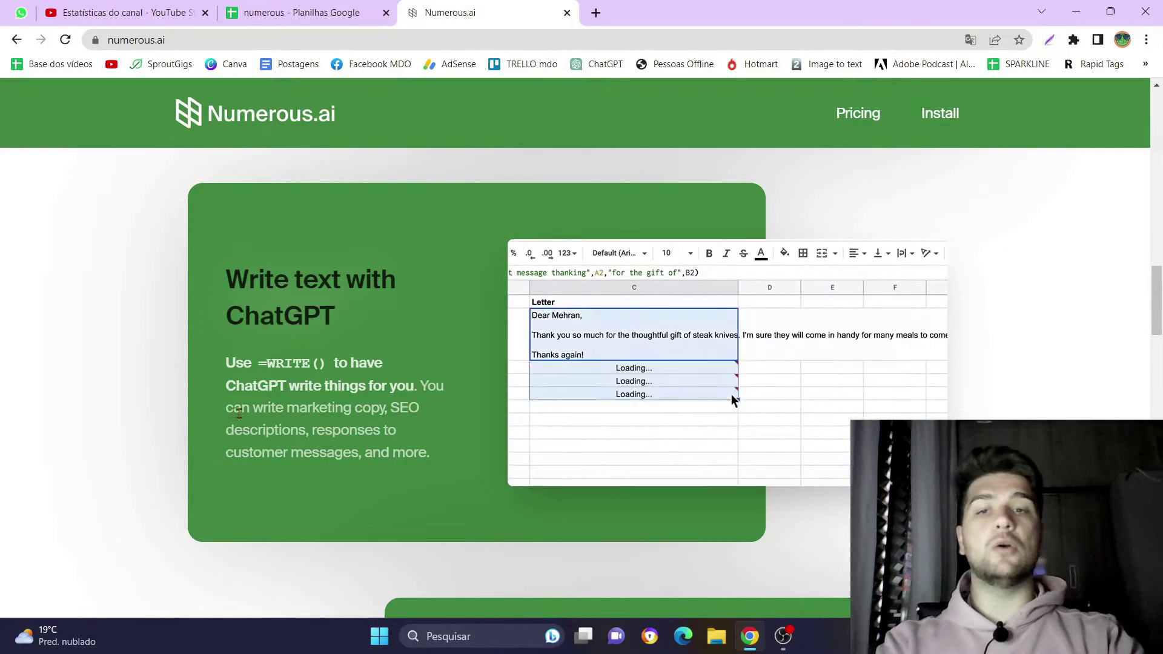
# Highlight =WRITE() and 'No credit card required', then go to the add-on's Google Sheets install page.
pyautogui.moveTo(265, 363); pyautogui.dragTo(279, 363)
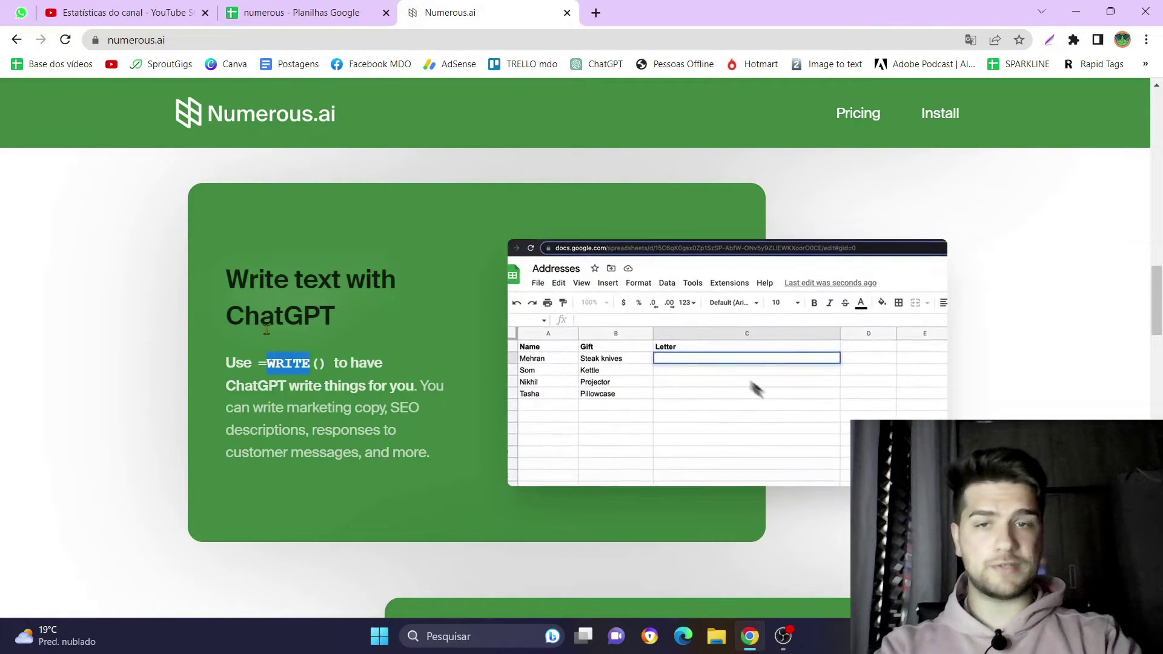
pyautogui.scroll(6, 272, 330)
pyautogui.tripleClick(181, 426)
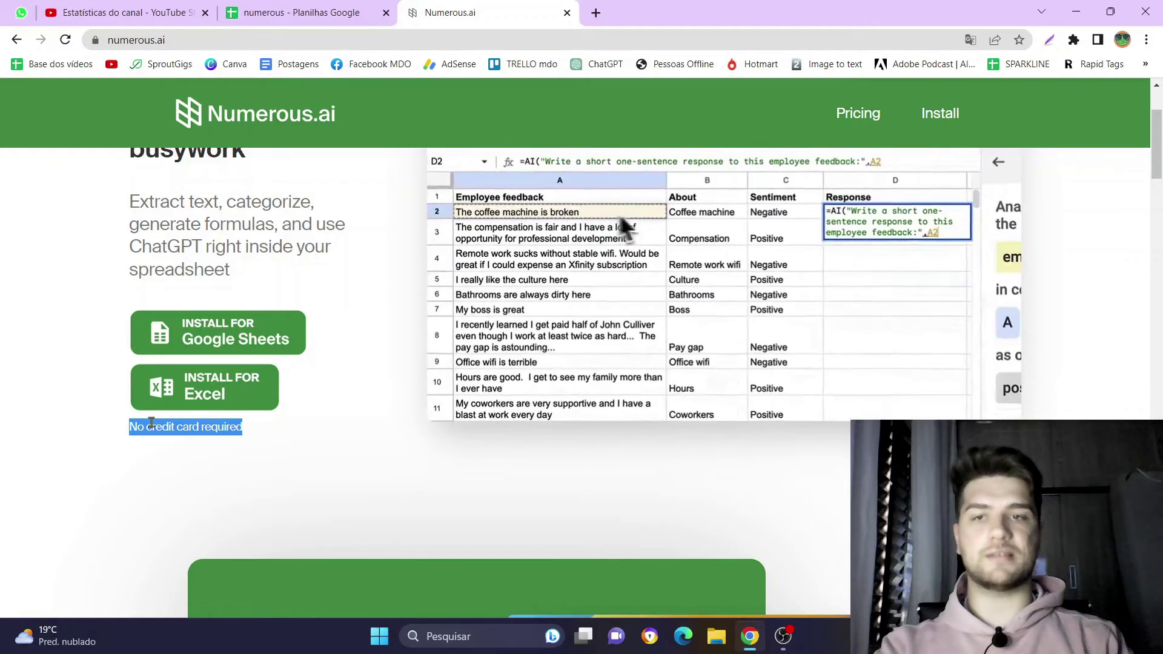
pyautogui.scroll(1, 151, 422)
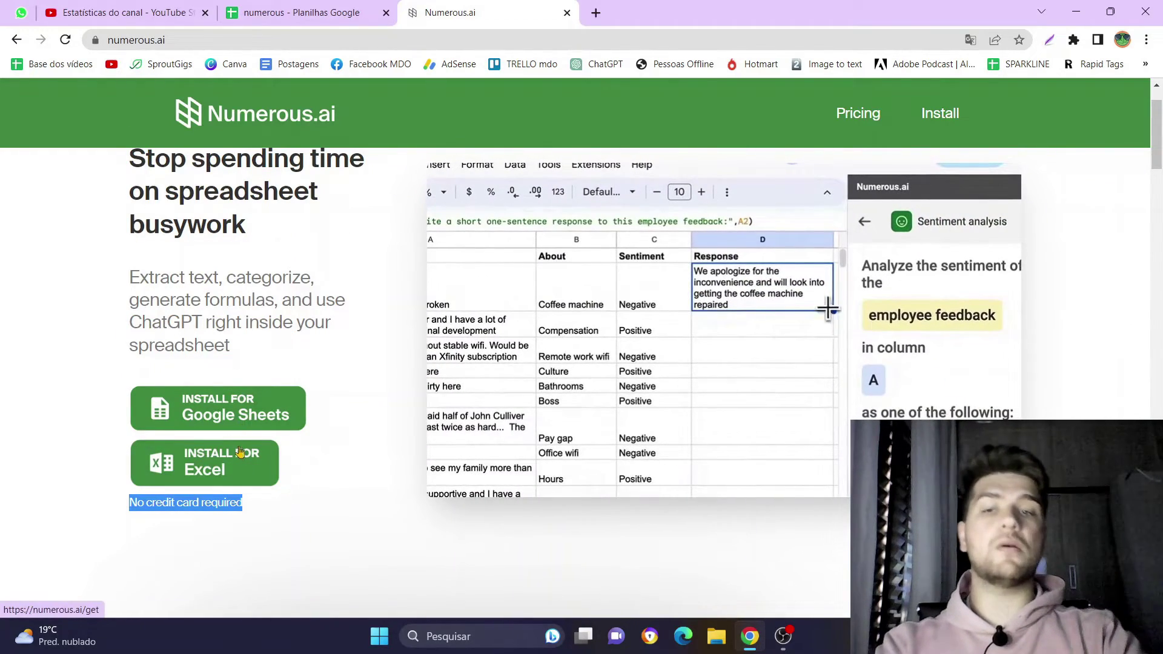
pyautogui.click(260, 422)
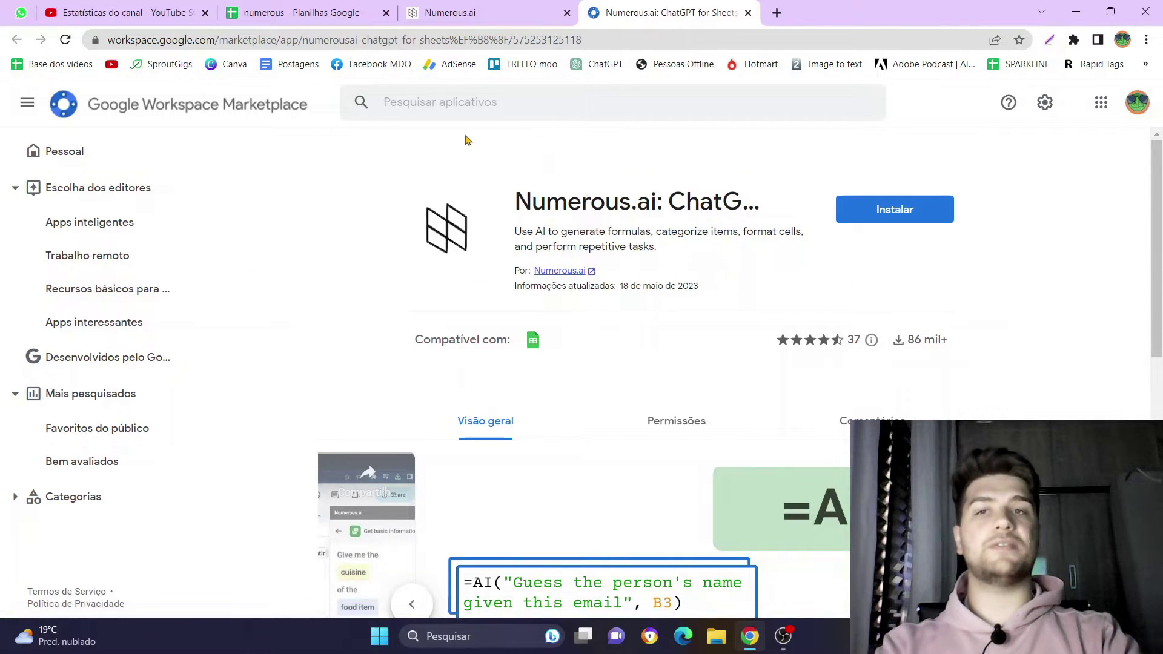
# Install Numerous.ai: ChatGPT for Sheets, grant permissions, note where to find it, and close the confirmation.
pyautogui.click(893, 215)
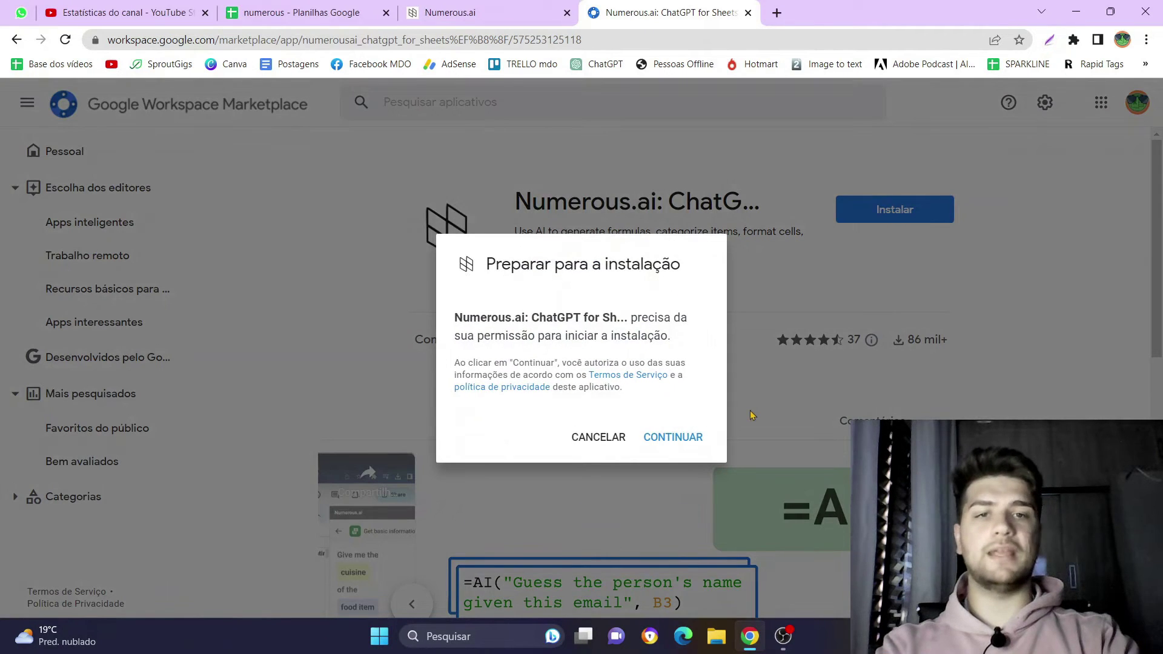
pyautogui.click(681, 439)
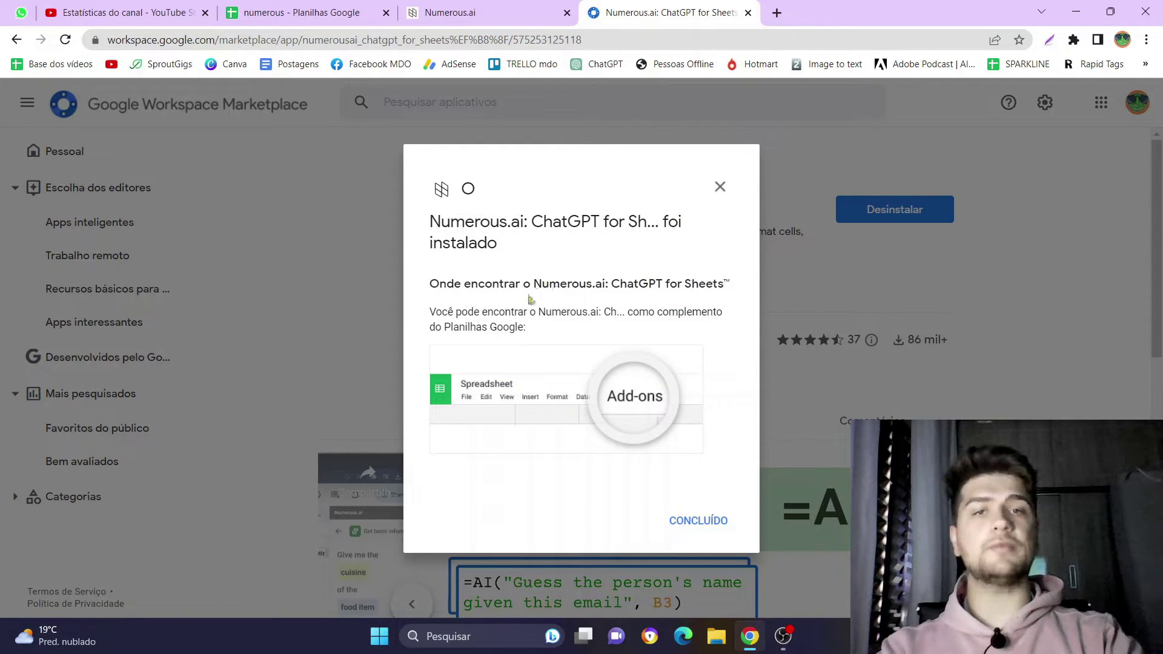
pyautogui.moveTo(516, 284); pyautogui.dragTo(620, 284)
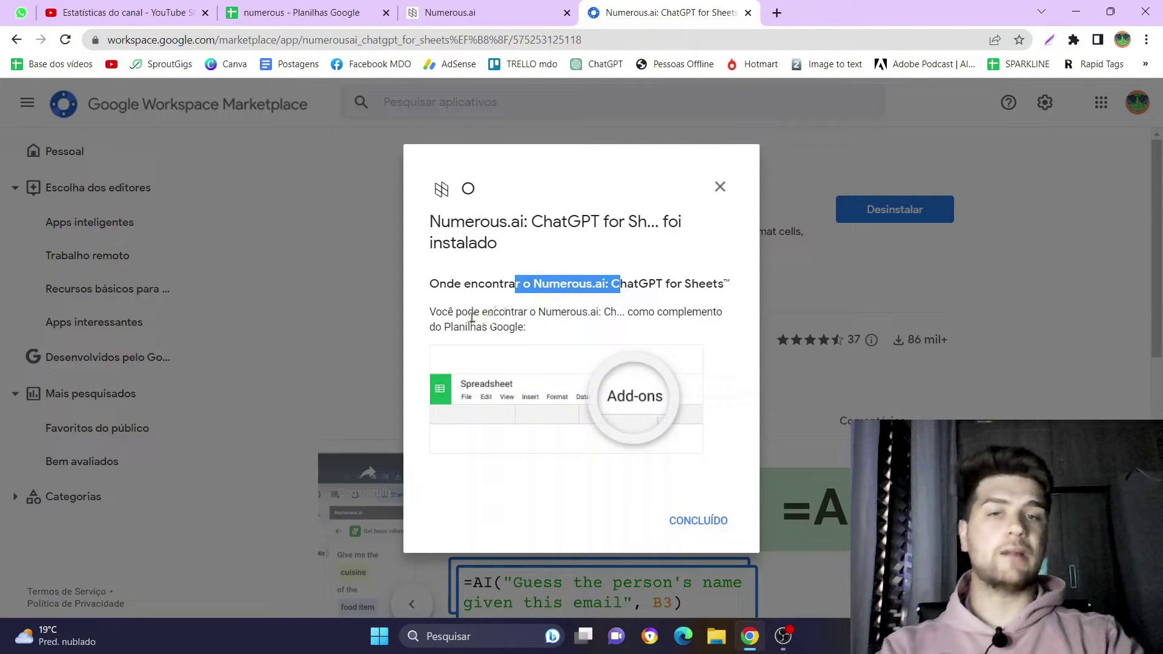
pyautogui.moveTo(441, 311); pyautogui.dragTo(692, 314)
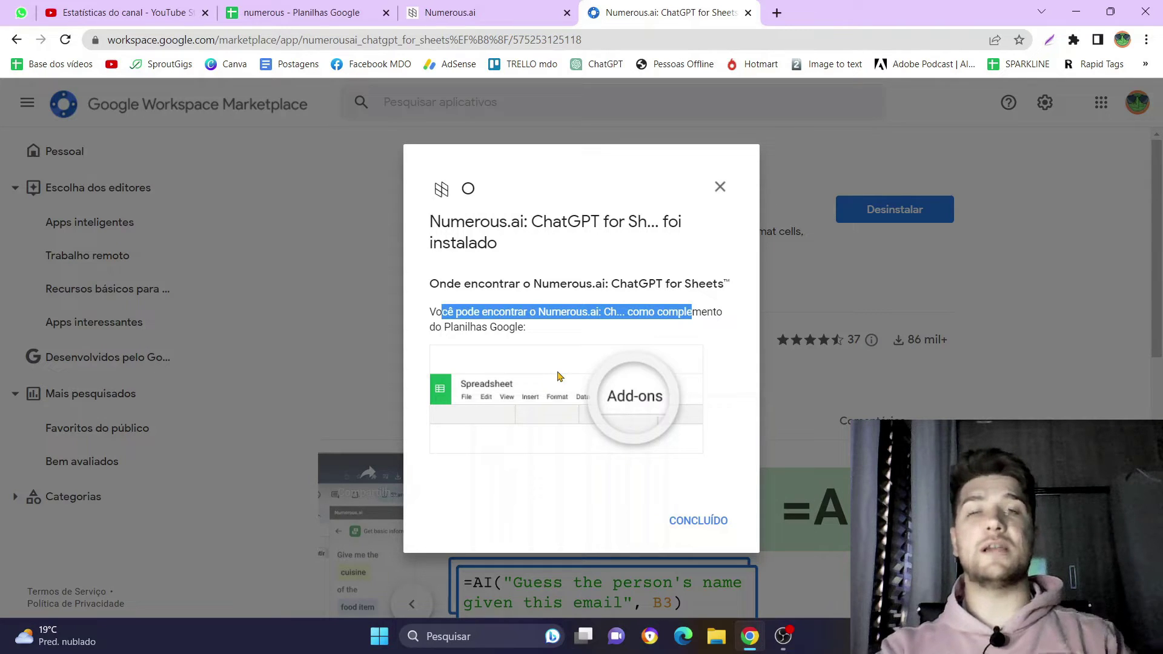
pyautogui.click(702, 522)
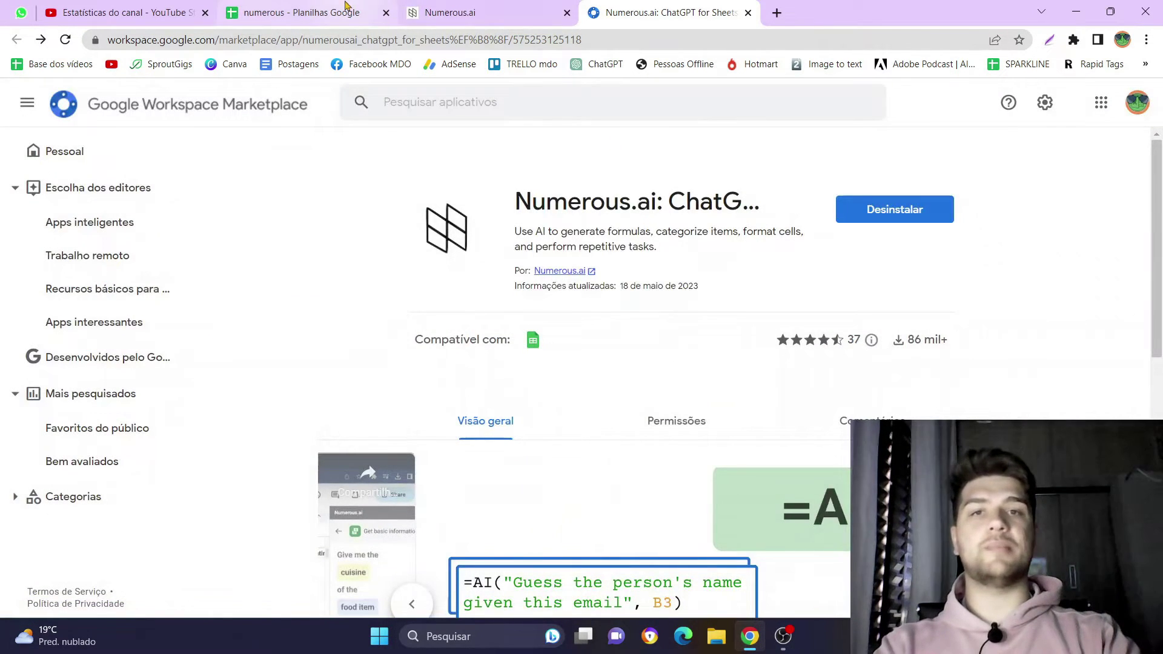
# Close the old numerous tab, create a new spreadsheet via sheets.new, and select cell B2.
pyautogui.click(386, 12)
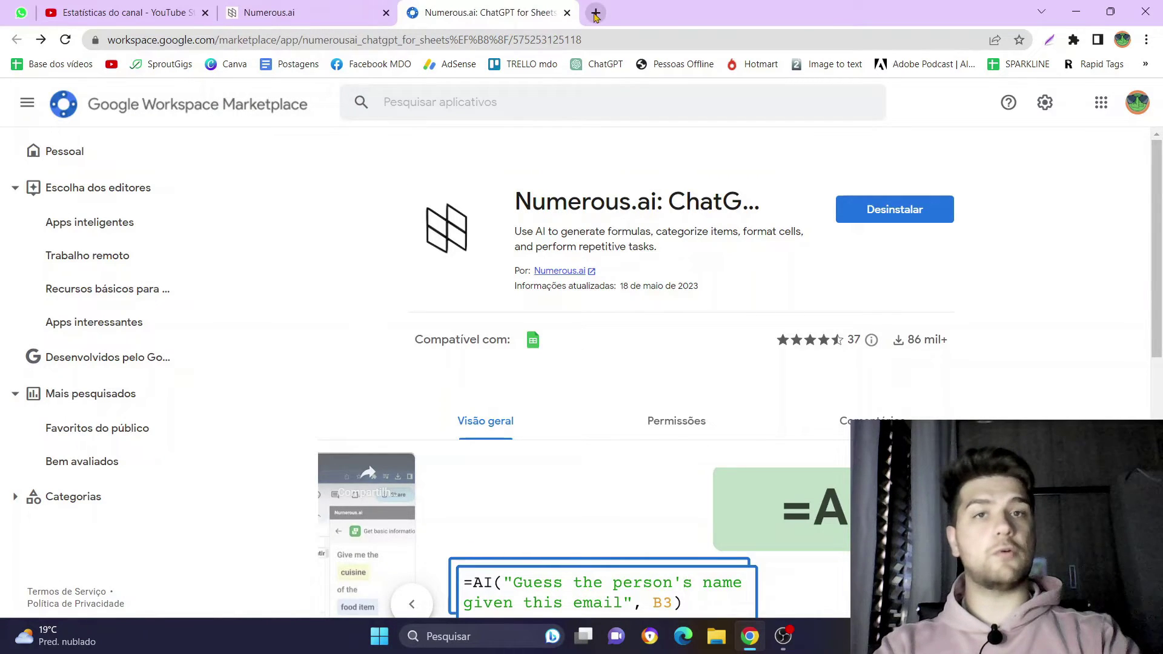
pyautogui.click(592, 13)
pyautogui.write('sheets.new')
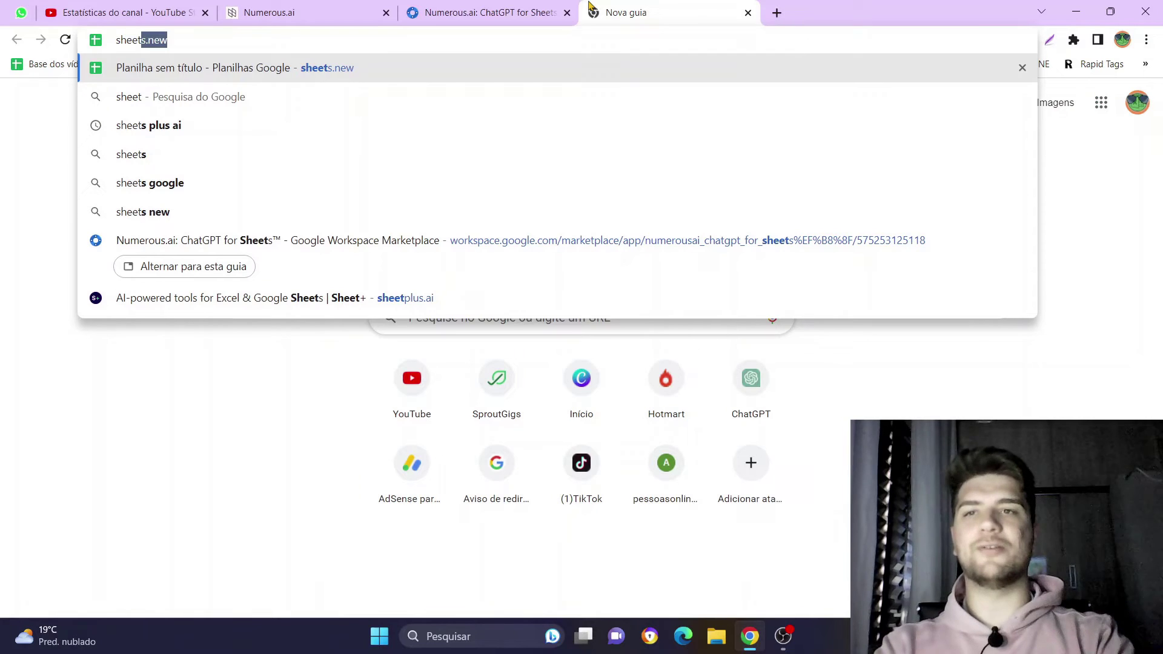
pyautogui.press('Return')
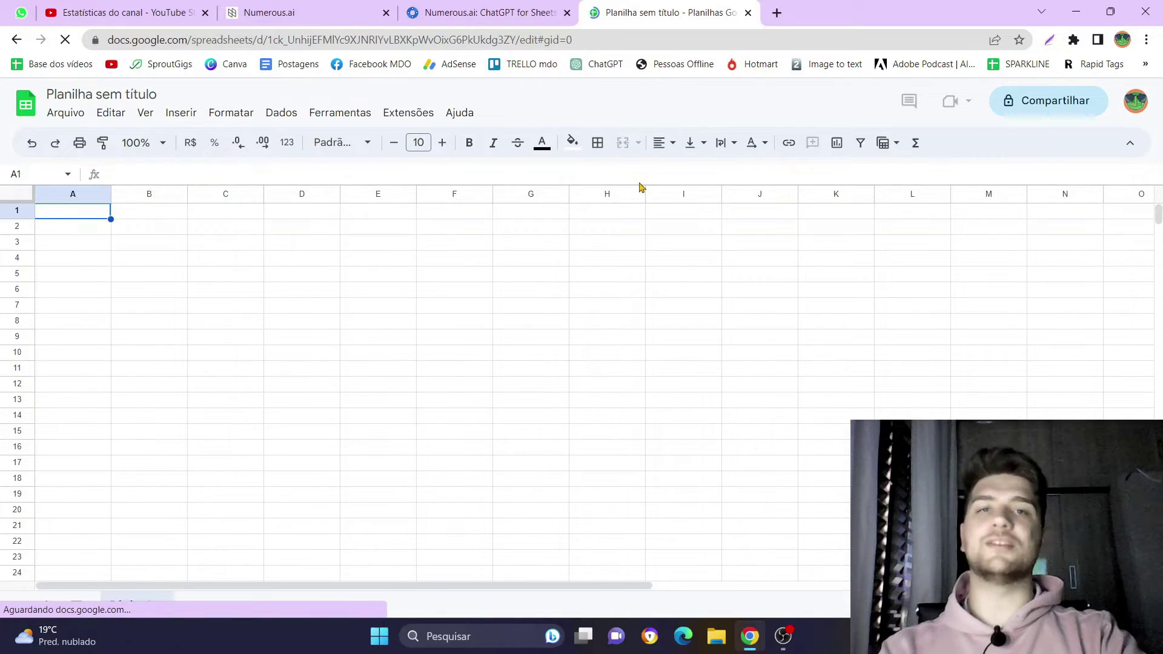
pyautogui.click(171, 232)
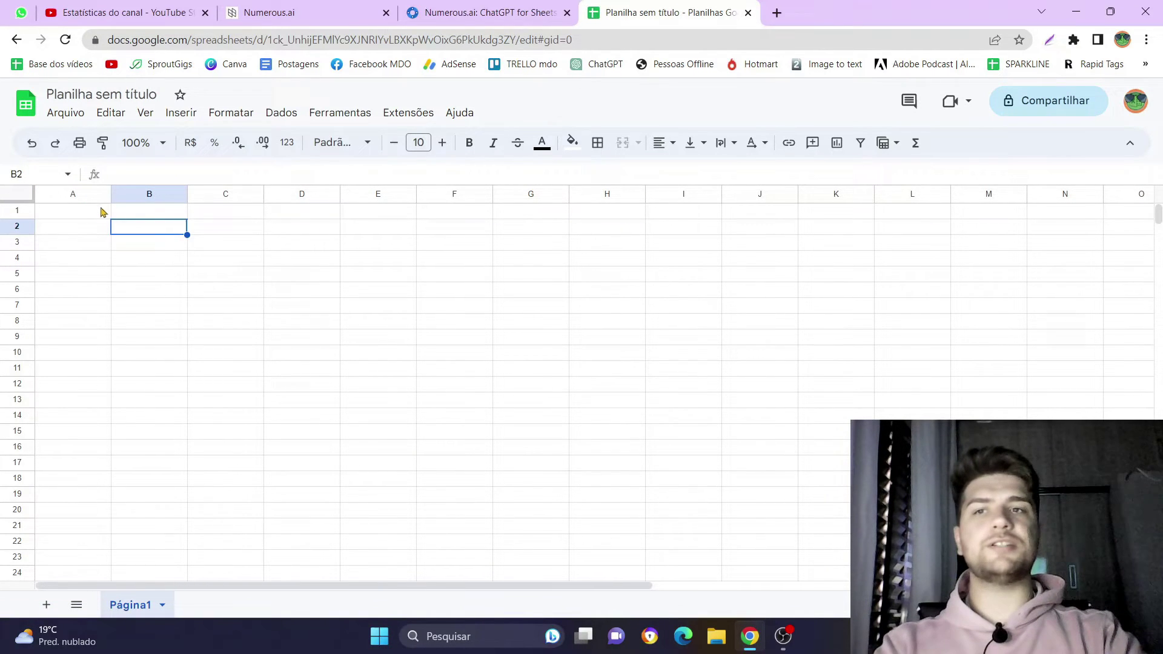
# Show the Numerous.ai: ChatGPT for Sheets sidebar from the Extensões menu.
pyautogui.click(411, 121)
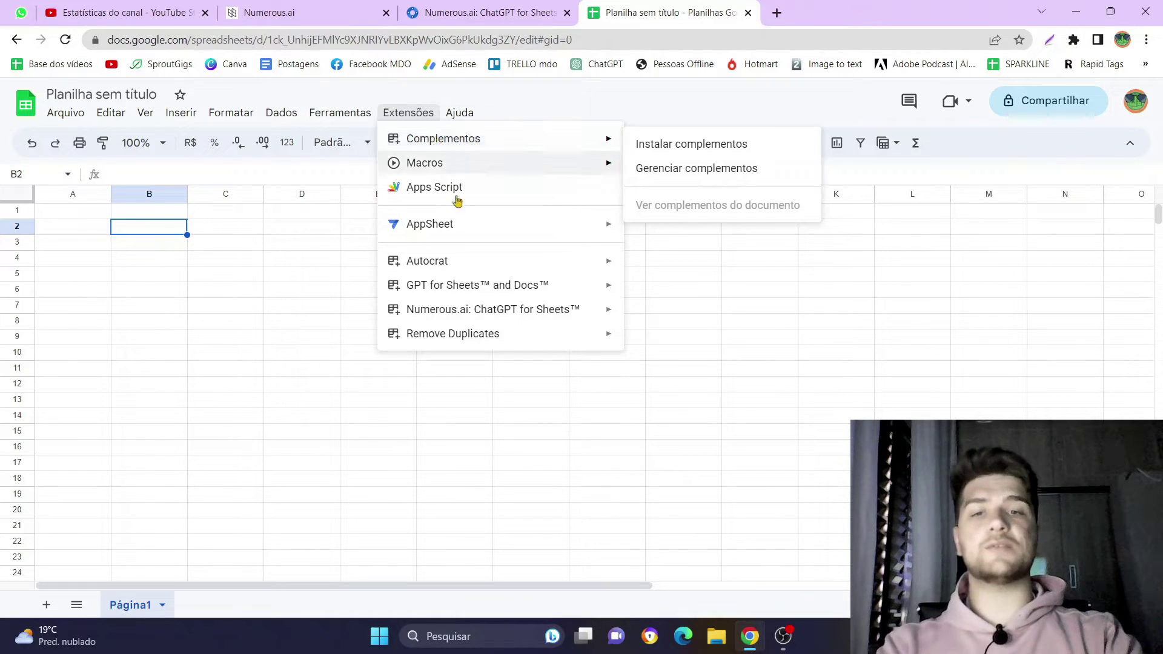
pyautogui.moveTo(492, 309)
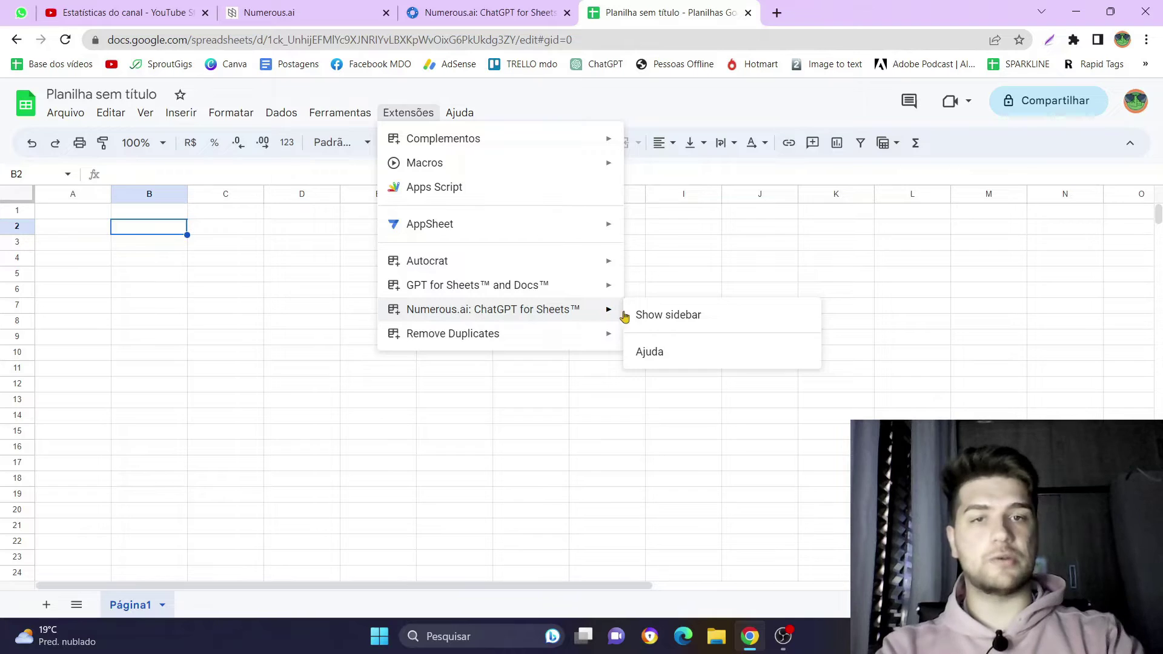
pyautogui.click(652, 324)
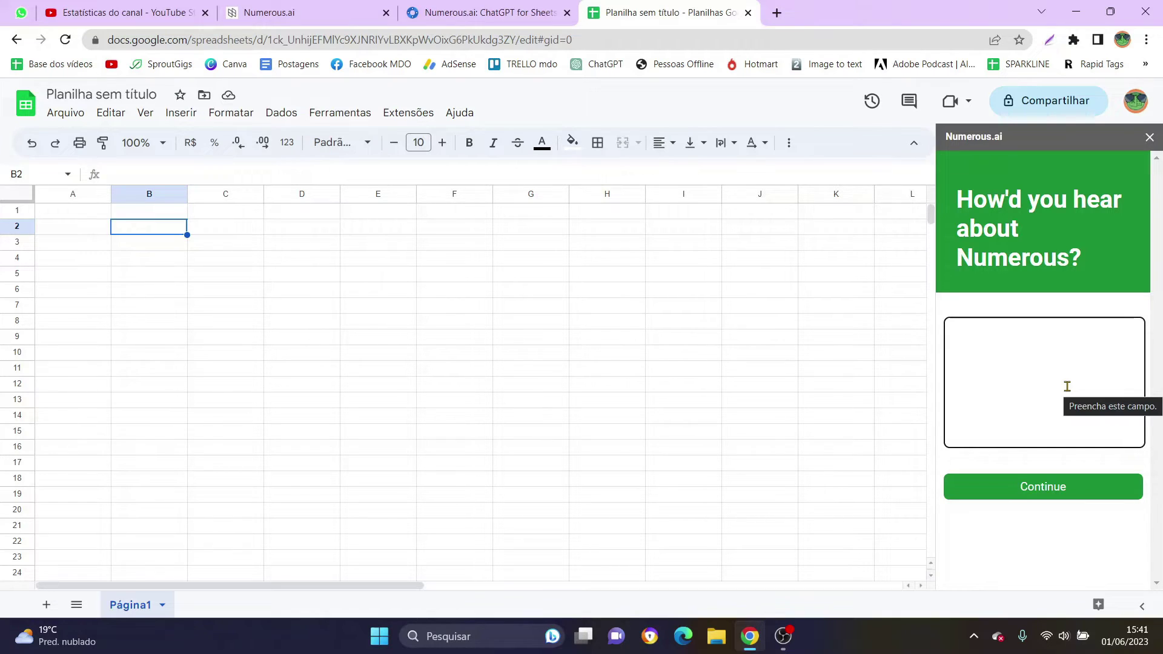
# Answer the sidebar's 'How'd you hear about Numerous?' question to reach the functions toolbox.
pyautogui.click(1067, 386)
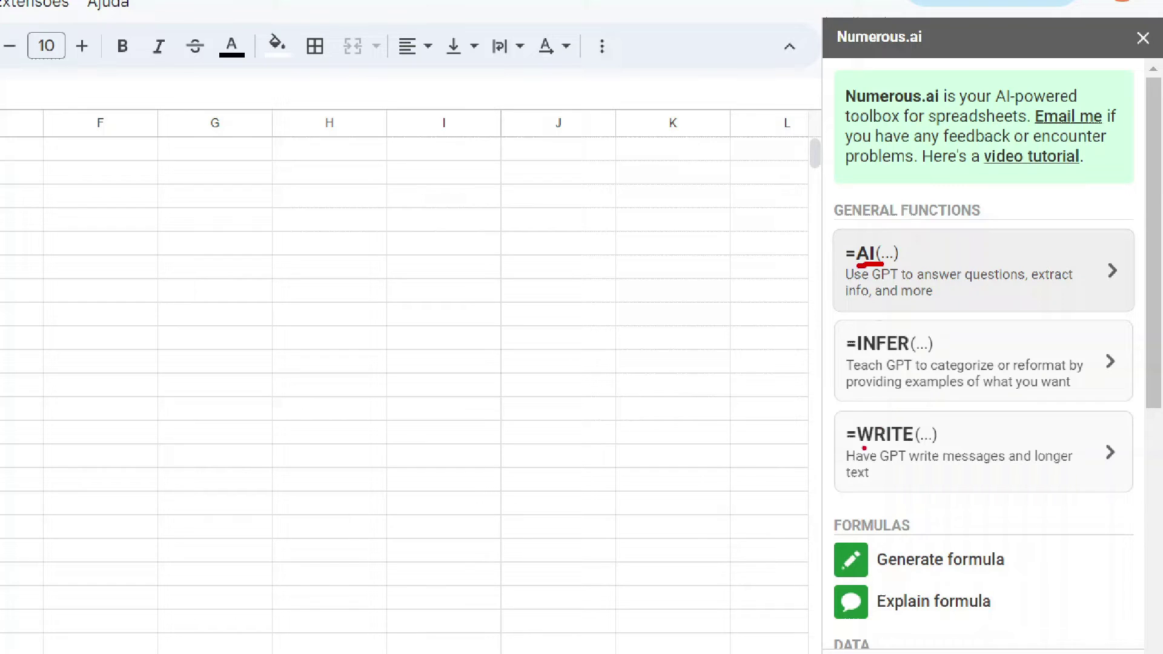
pyautogui.moveTo(865, 450); pyautogui.dragTo(926, 455)
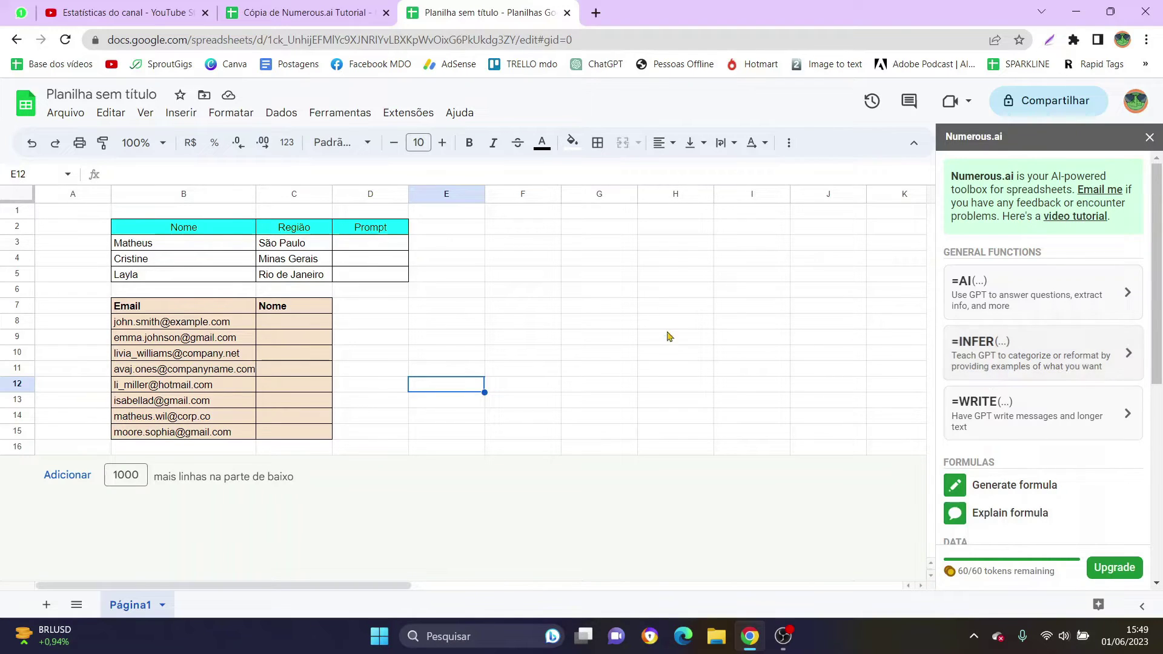
# Select D3, the first empty Prompt cell of the Nome/Região/Prompt table.
pyautogui.click(396, 246)
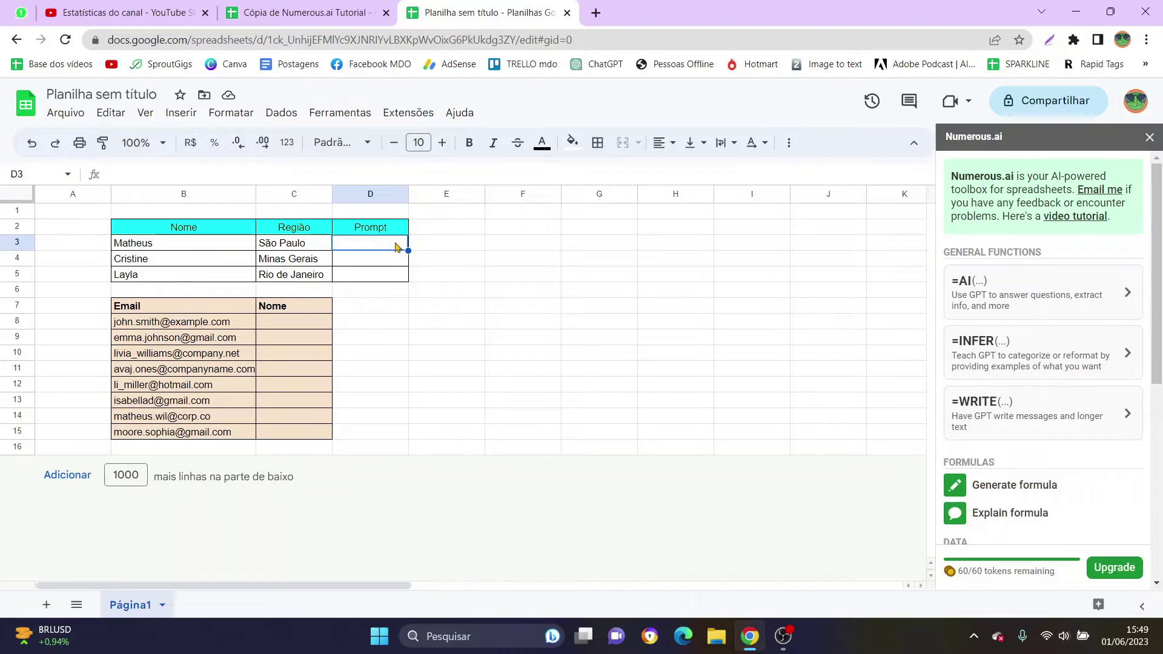
# Enter =WRITE("Faça um e-mail chamativo anunciando que há academias perto da região") in D3.
pyautogui.write('=wrt')
pyautogui.press('BackSpace')
pyautogui.write('i')
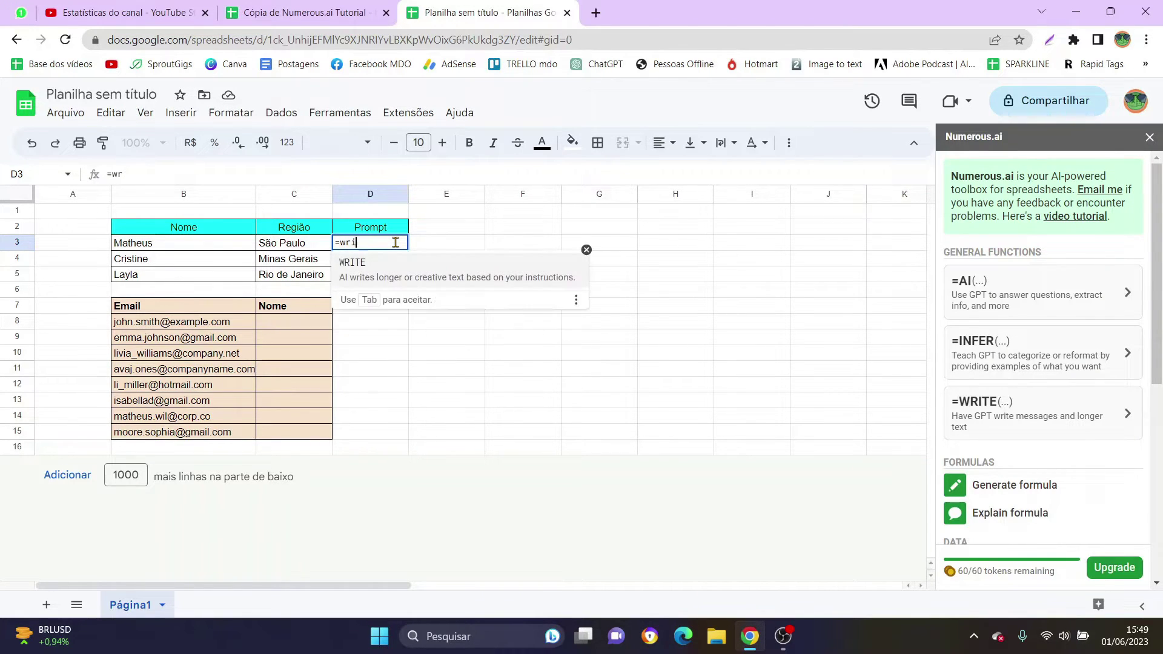
pyautogui.press('Tab')
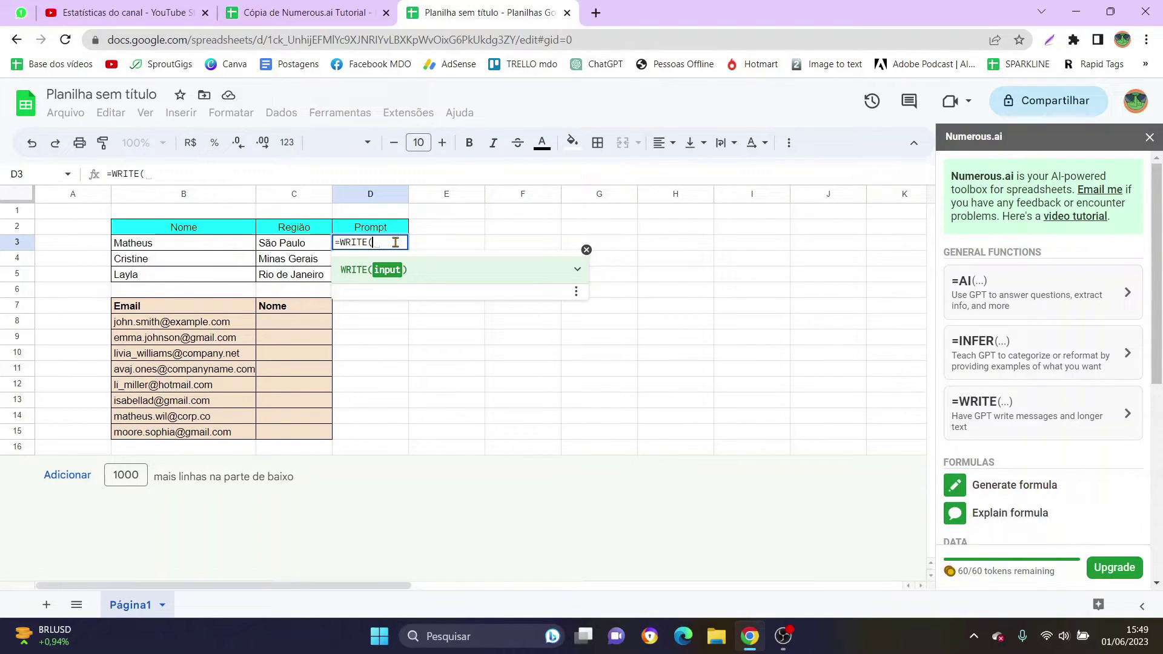
pyautogui.write('"')
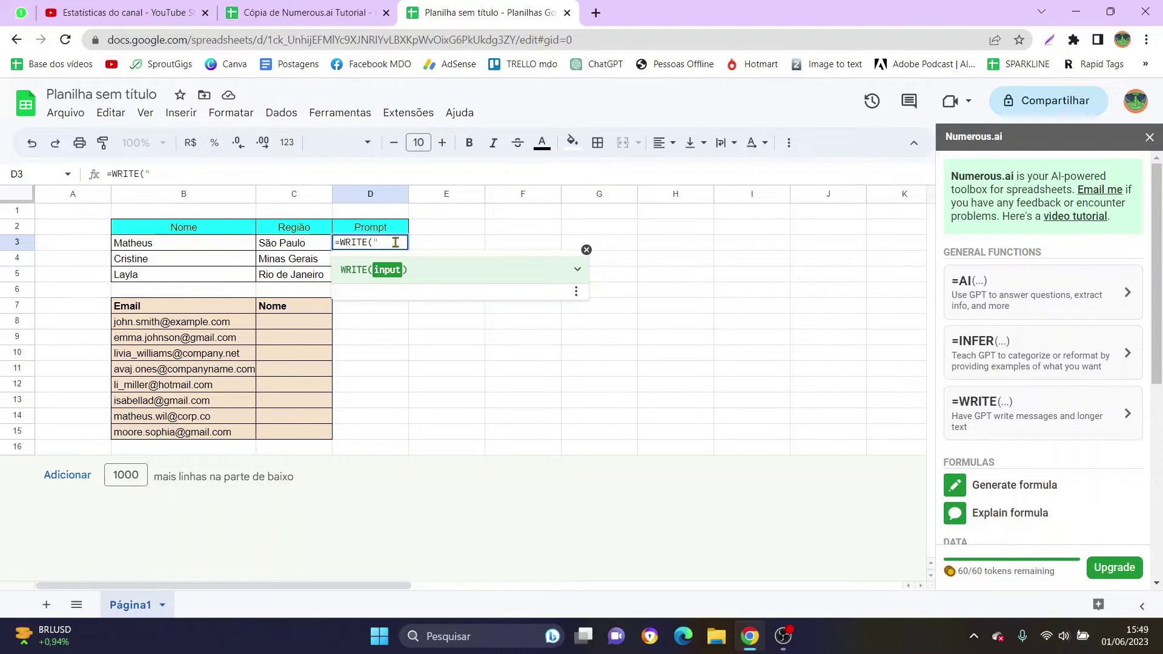
pyautogui.write('ça um e-mail cha')
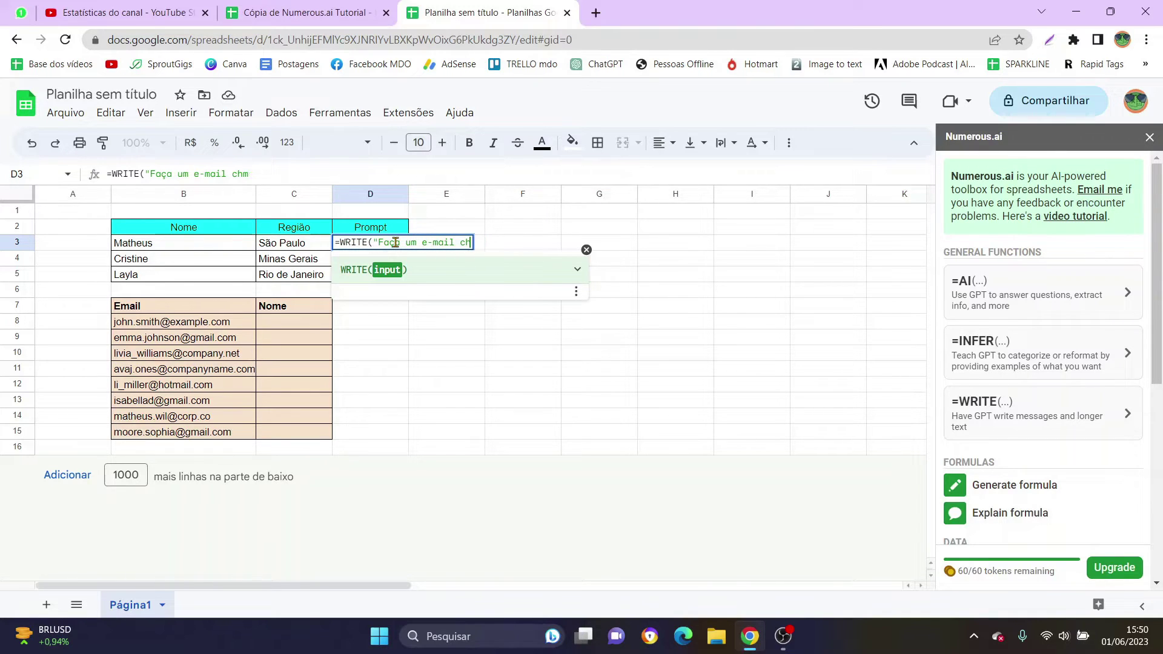
pyautogui.write('mativo')
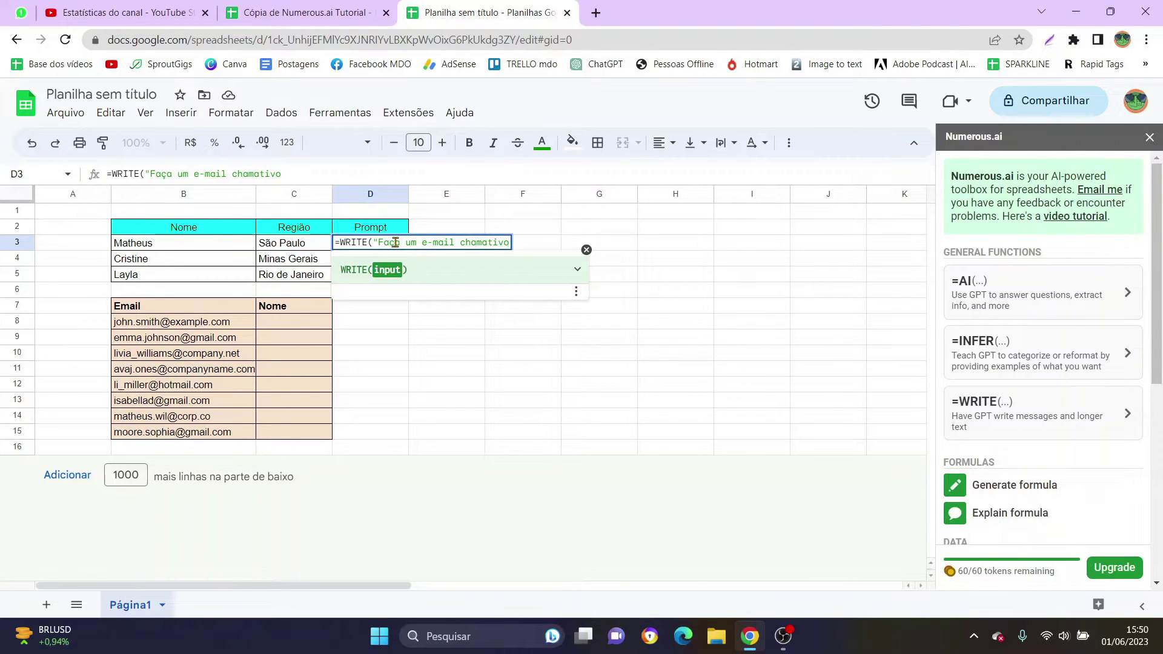
pyautogui.write(' anunciando que há academias perto da região"')
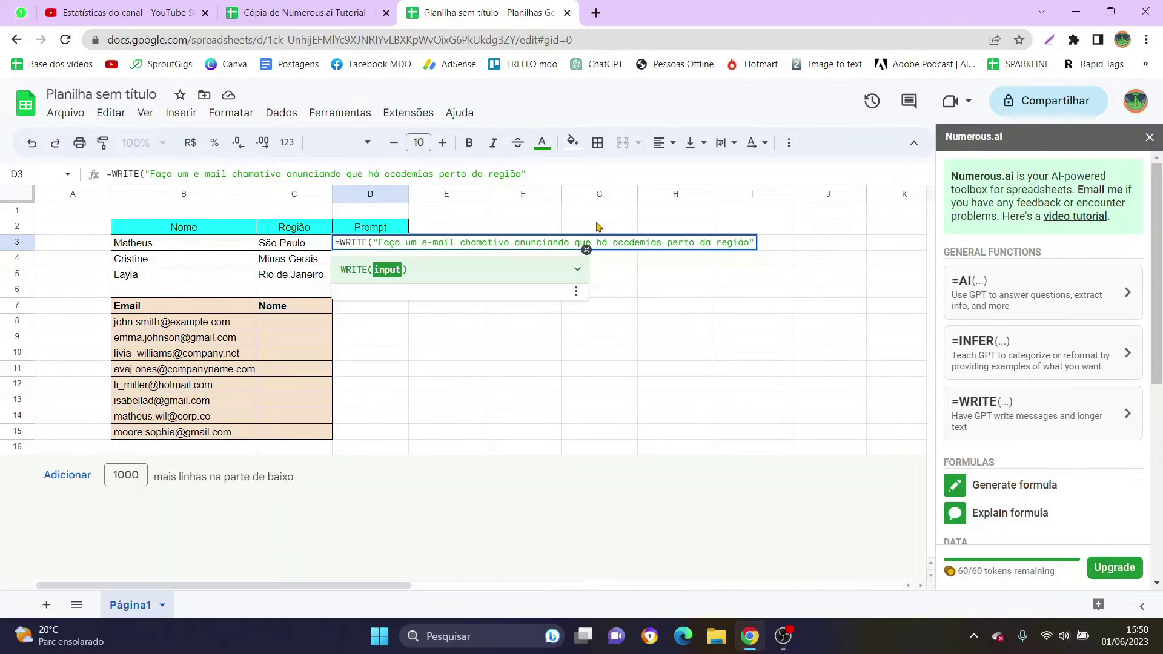
pyautogui.click(311, 245)
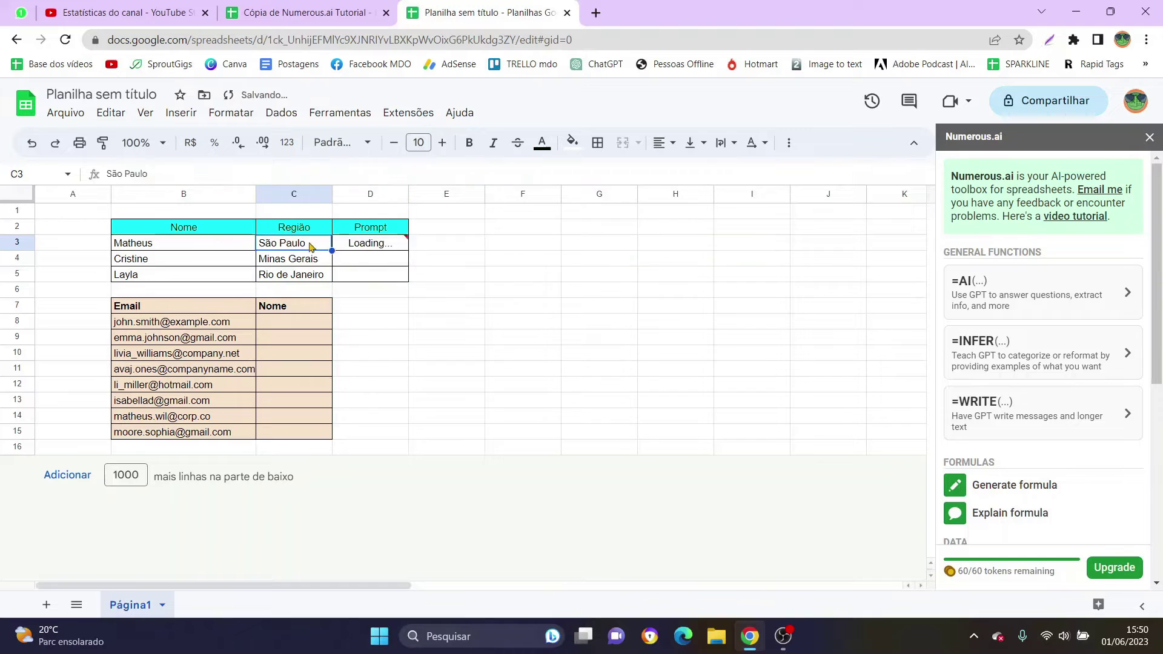
# Extend the D3 WRITE formula with region C3, the text "para o aluno" and name B3.
pyautogui.click(367, 243)
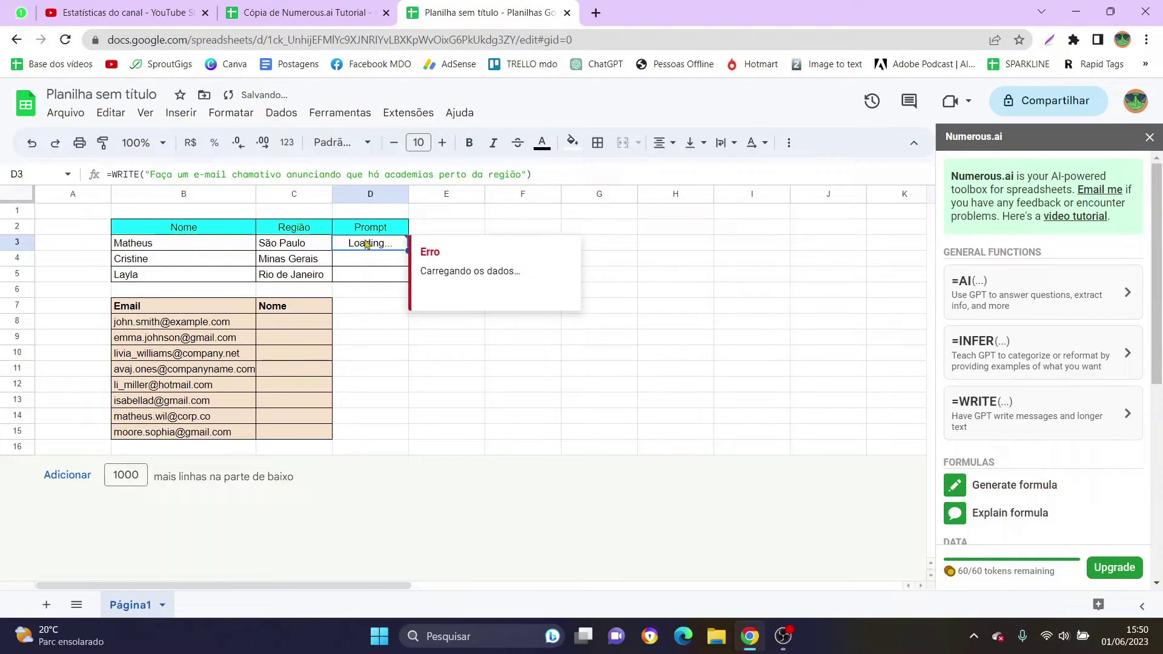
pyautogui.click(535, 176)
pyautogui.press('BackSpace')
pyautogui.write(';')
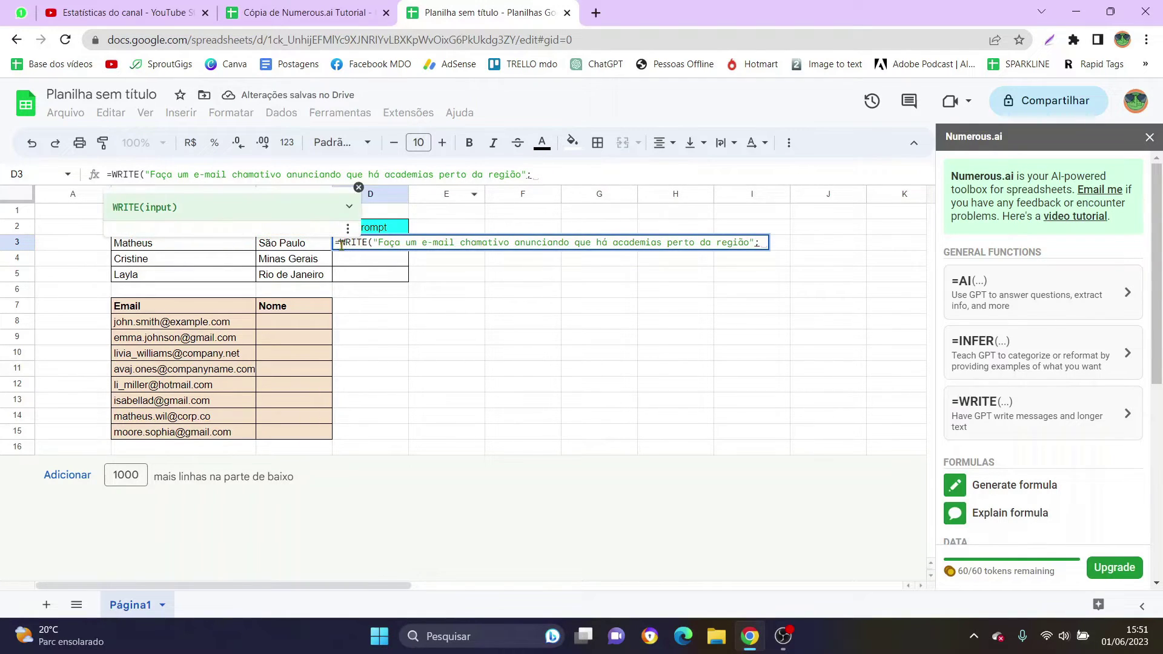
pyautogui.click(297, 245)
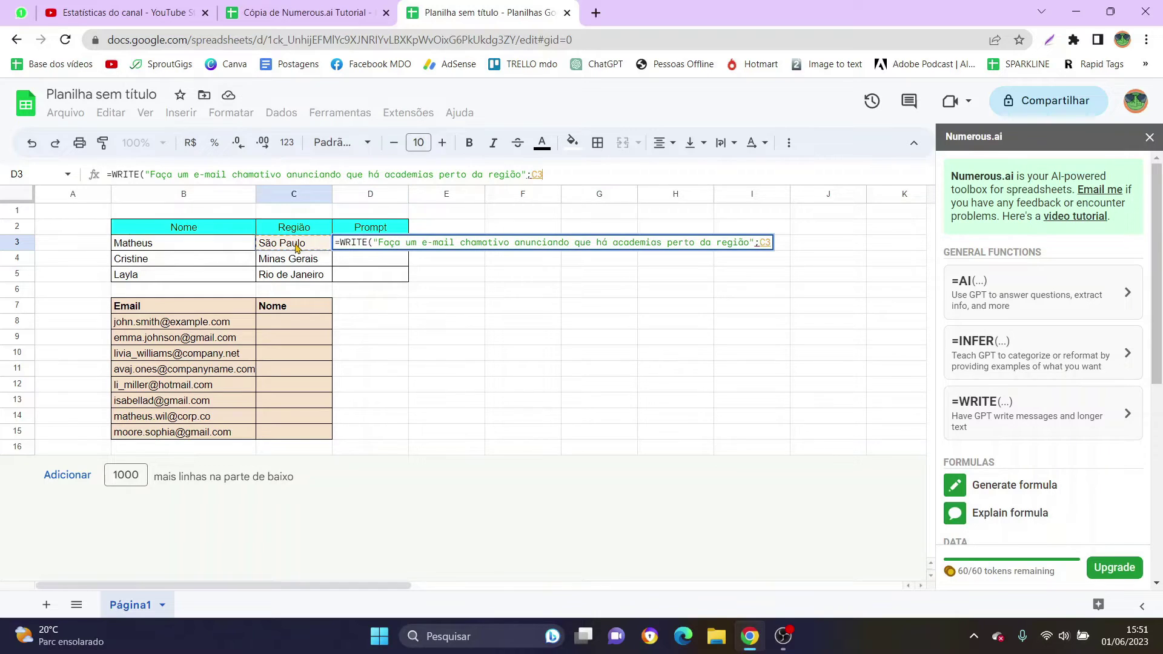
pyautogui.write(';')
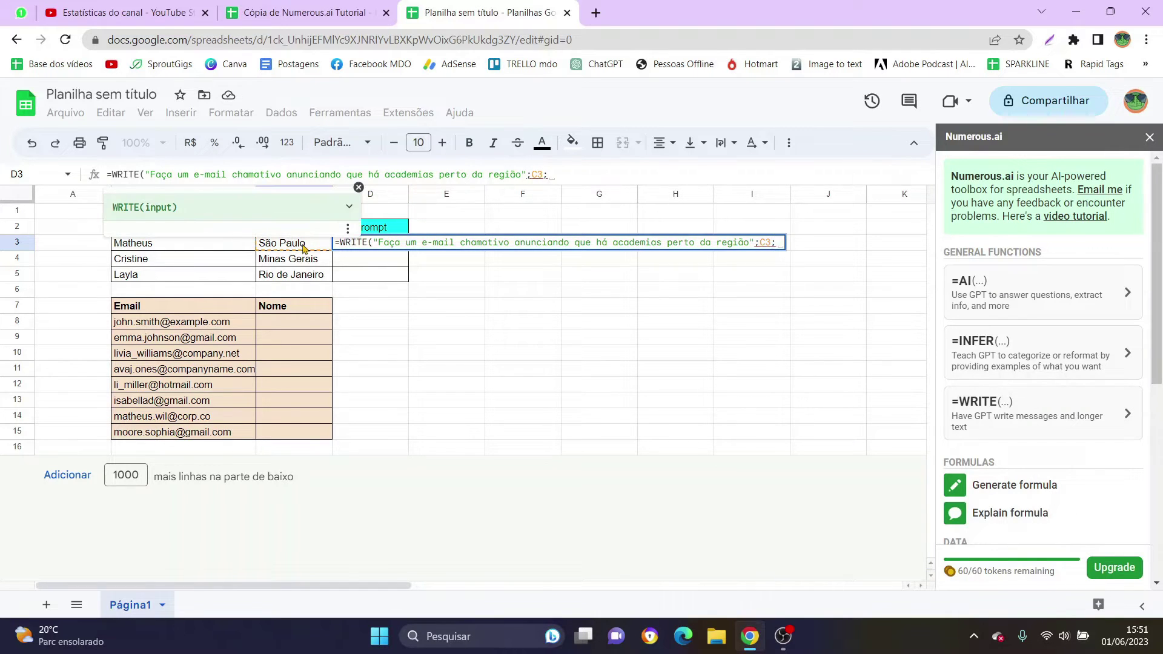
pyautogui.write('"')
pyautogui.write('"')
pyautogui.write('para o aluno')
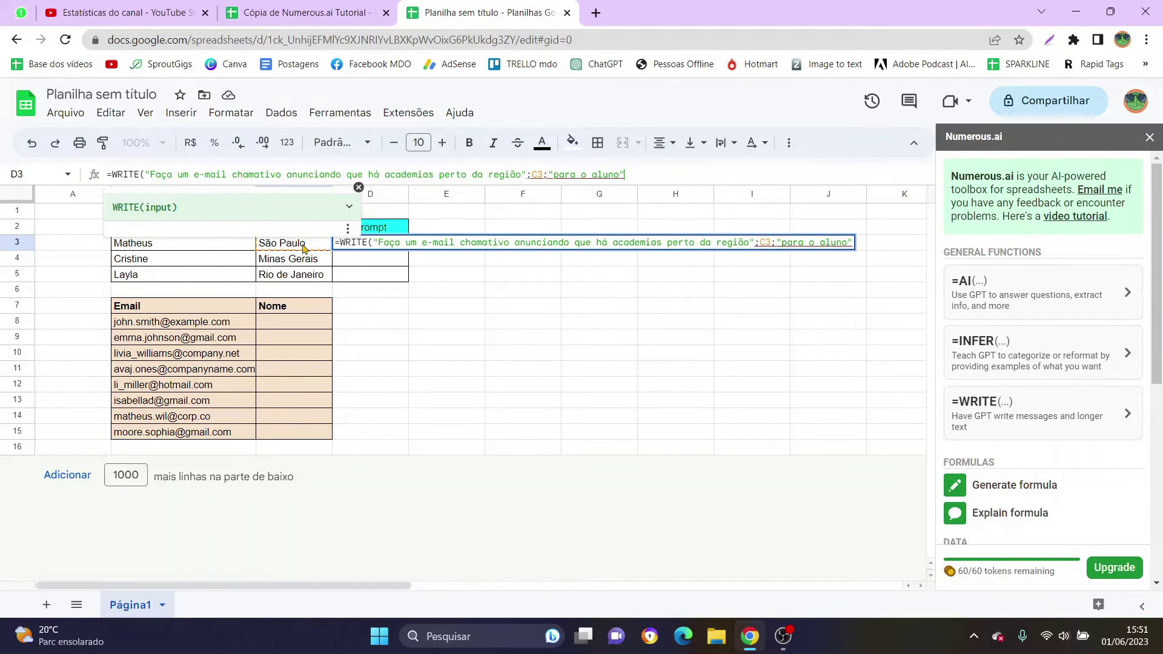
pyautogui.write(';')
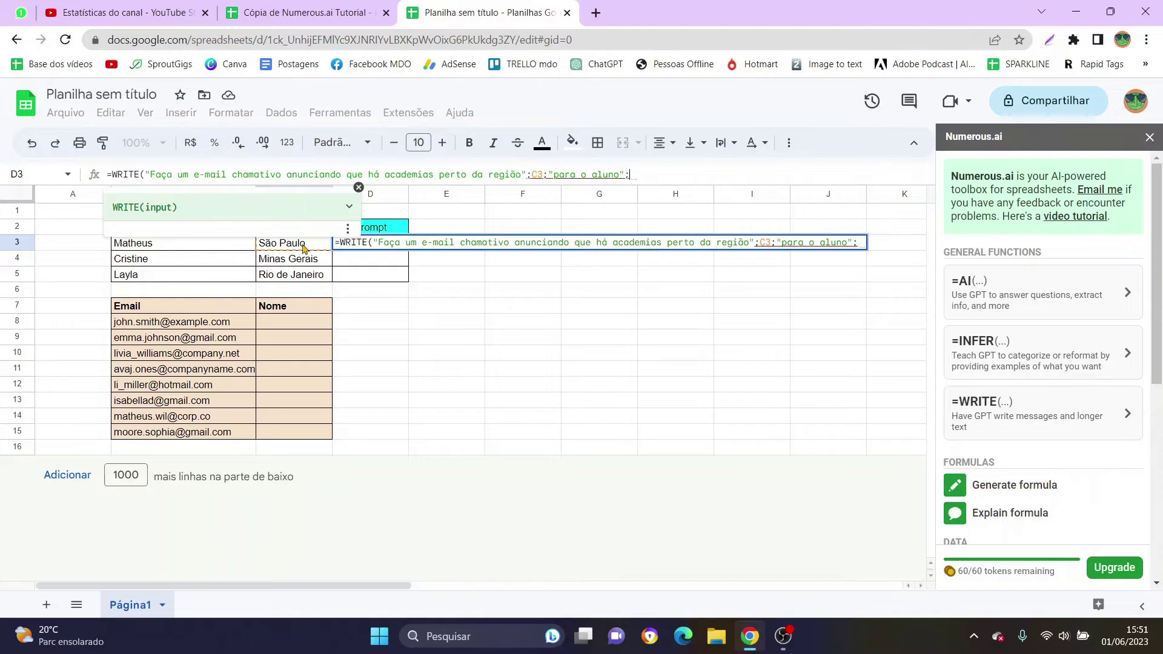
pyautogui.click(156, 247)
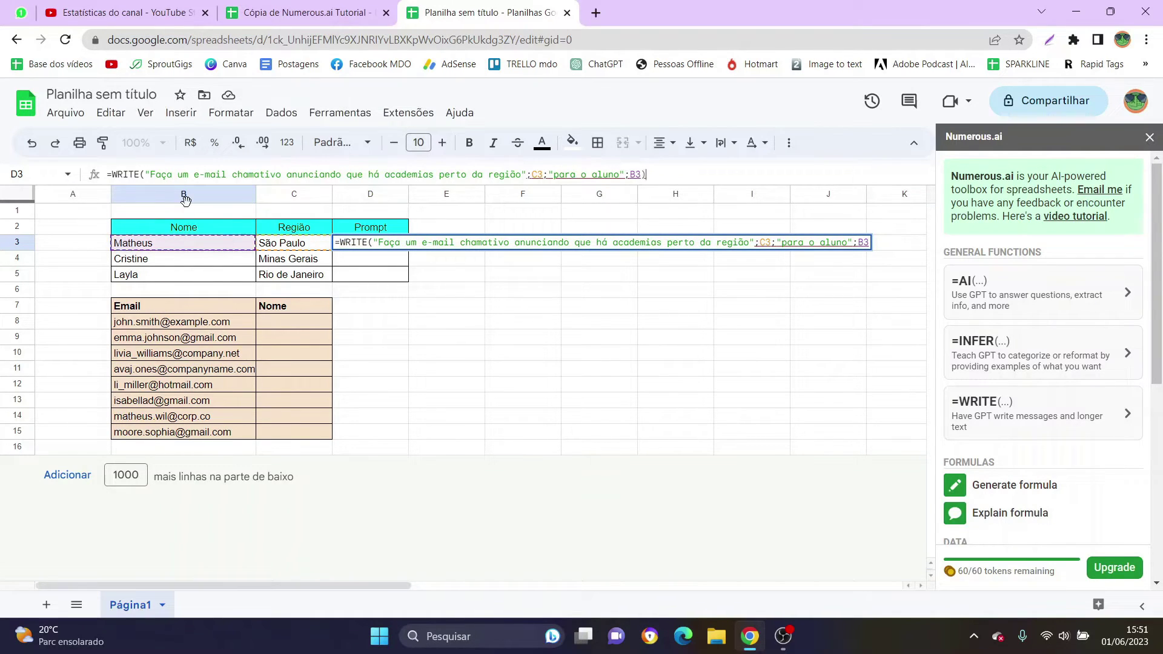
pyautogui.write(')')
pyautogui.press('Return')
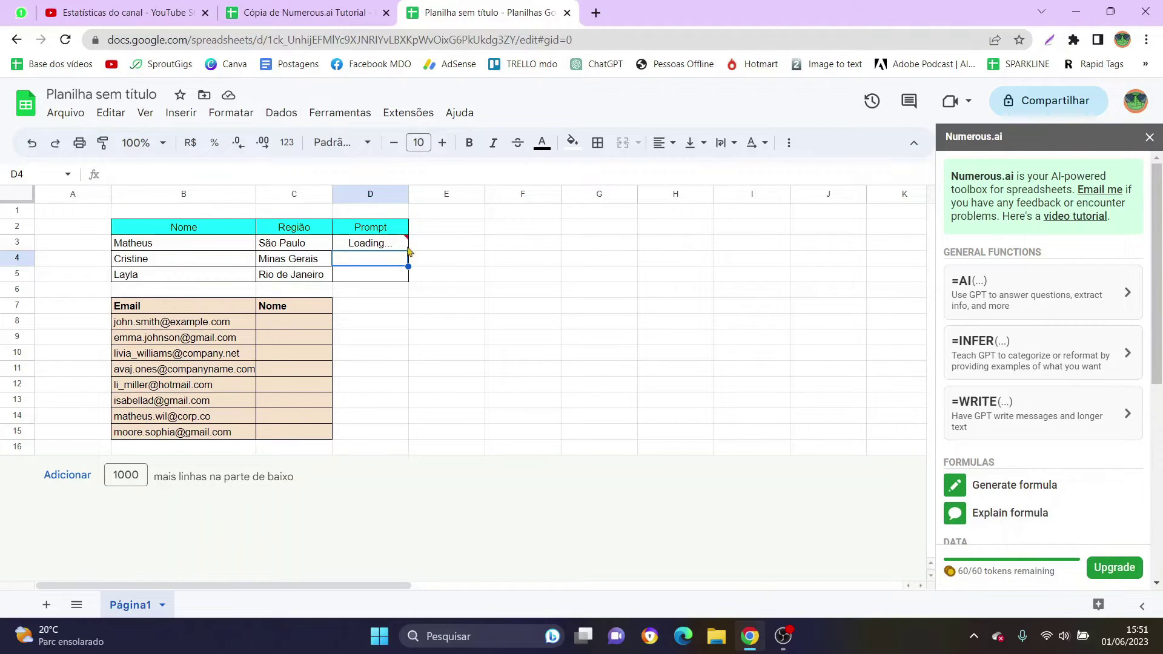
# Auto-fit column D and review the generated gym emails for Matheus, Cristine and Layla.
pyautogui.doubleClick(407, 193)
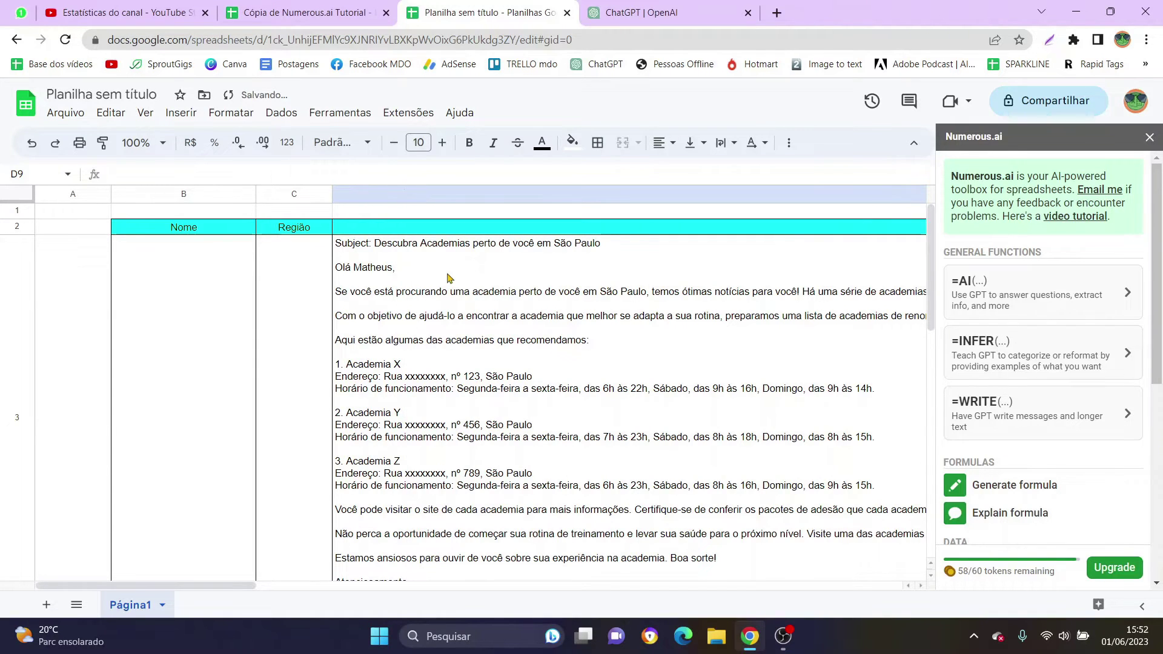
pyautogui.scroll(-3, 500, 324)
pyautogui.scroll(-3, 500, 325)
pyautogui.scroll(-2, 500, 324)
pyautogui.scroll(3, 500, 324)
pyautogui.scroll(-1, 472, 384)
pyautogui.scroll(1, 466, 389)
pyautogui.scroll(1, 466, 389)
pyautogui.scroll(1, 466, 389)
pyautogui.scroll(-2, 467, 389)
pyautogui.scroll(1, 449, 367)
pyautogui.click(453, 379)
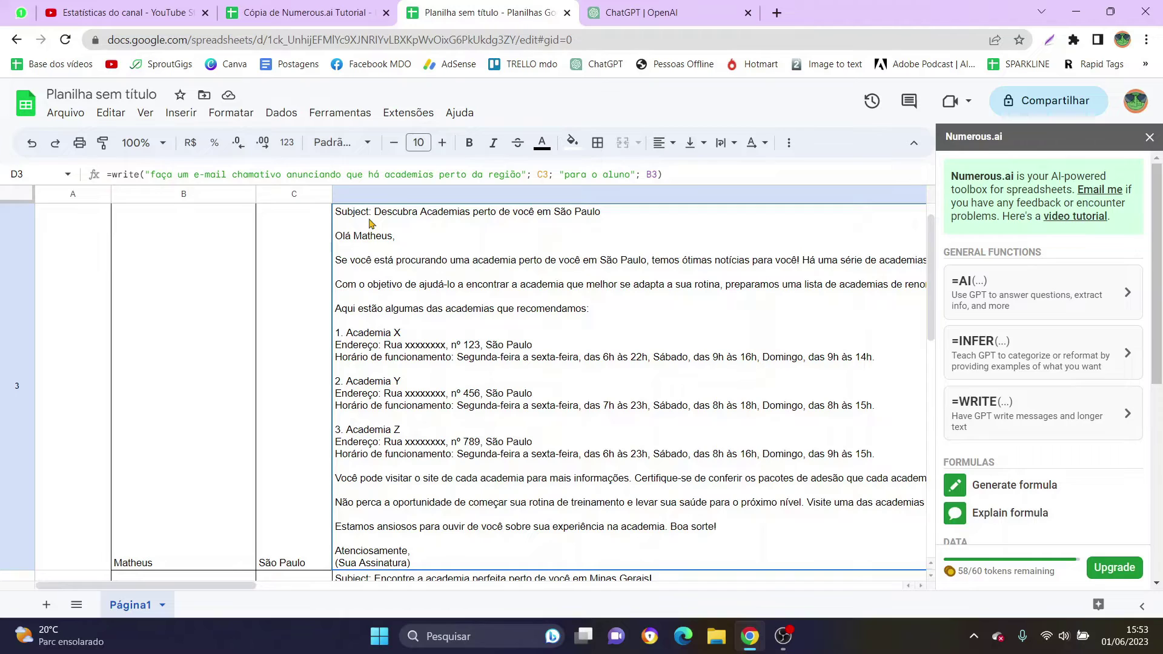
pyautogui.scroll(1, 371, 223)
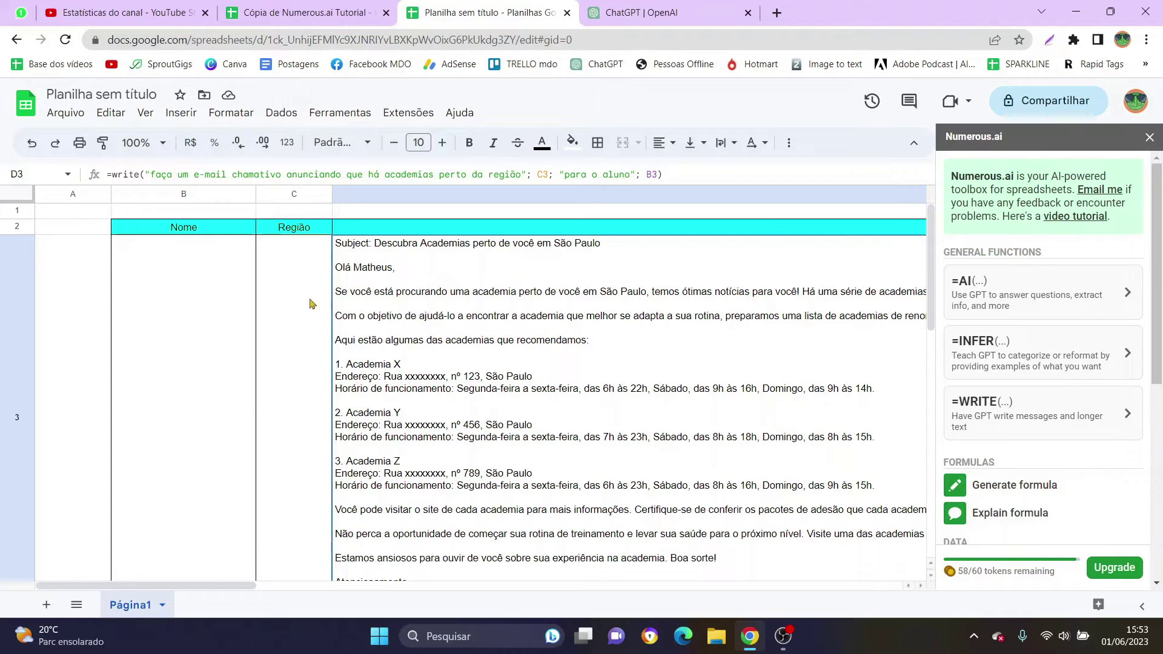
pyautogui.scroll(-5, 398, 428)
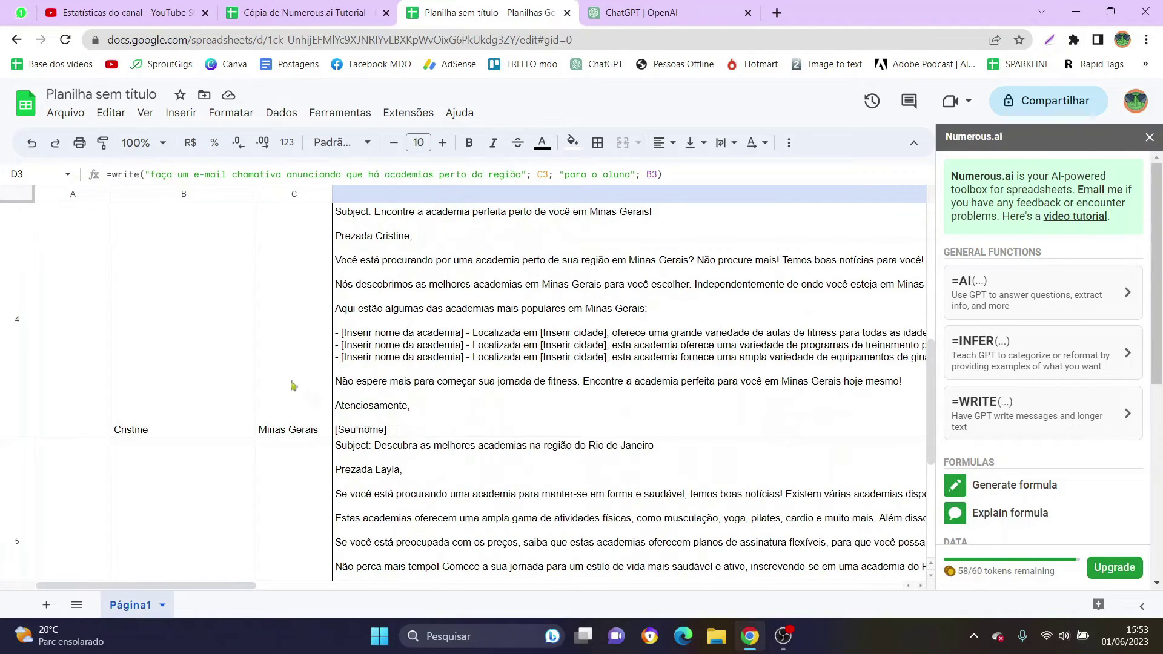
pyautogui.click(218, 350)
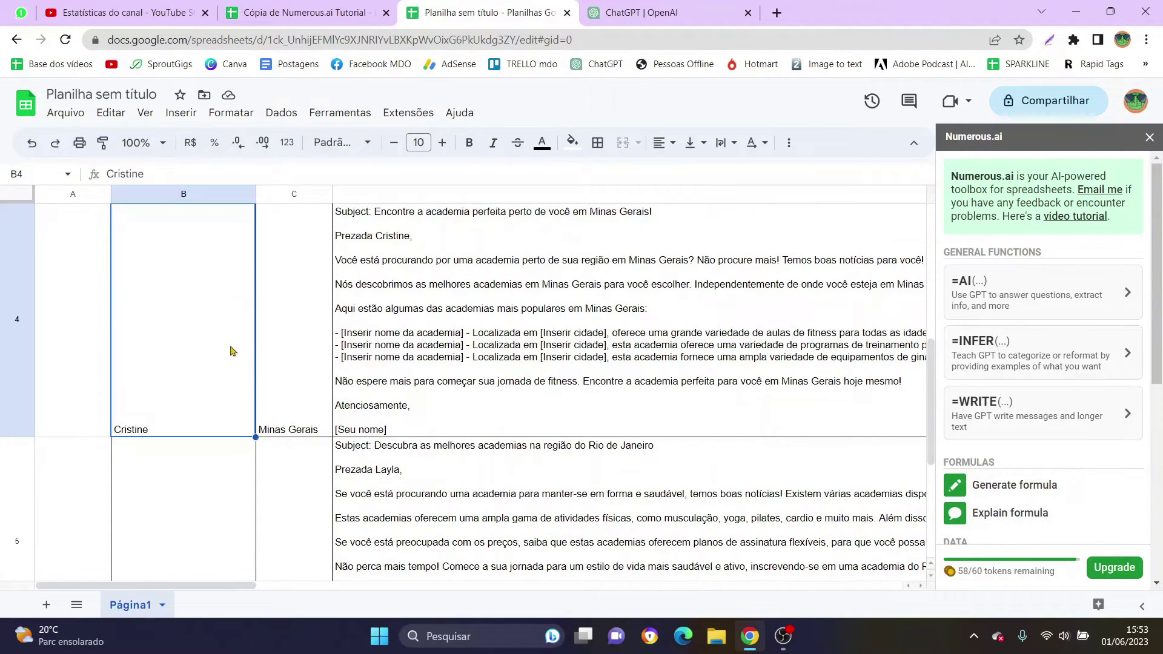
pyautogui.click(305, 371)
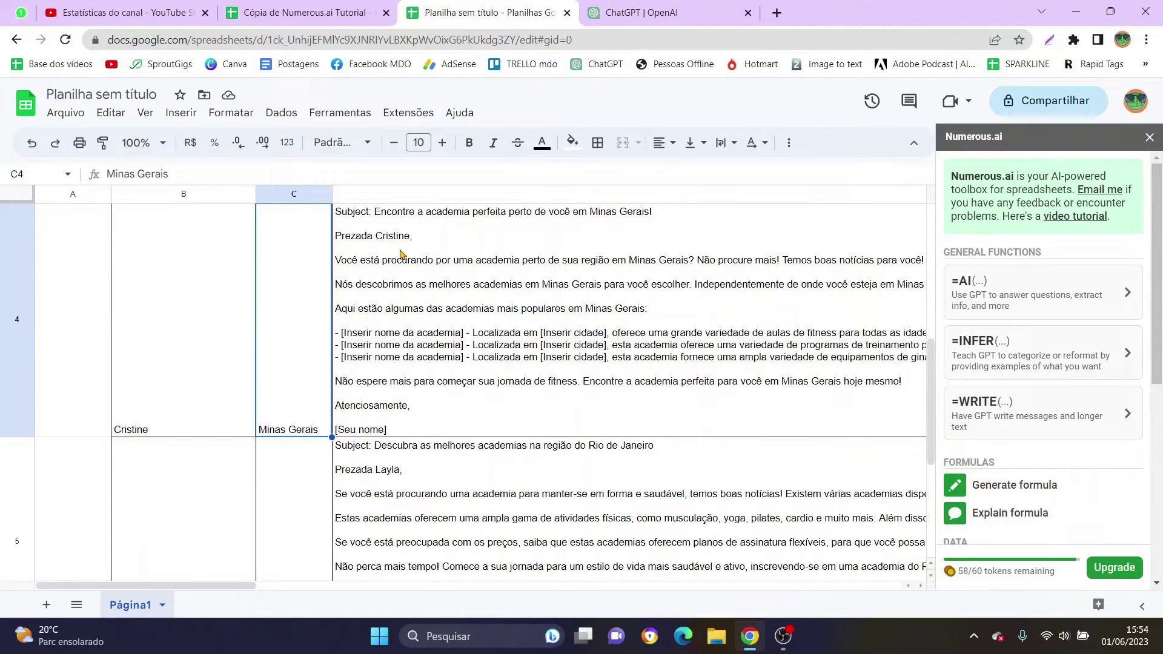
pyautogui.scroll(-2, 585, 331)
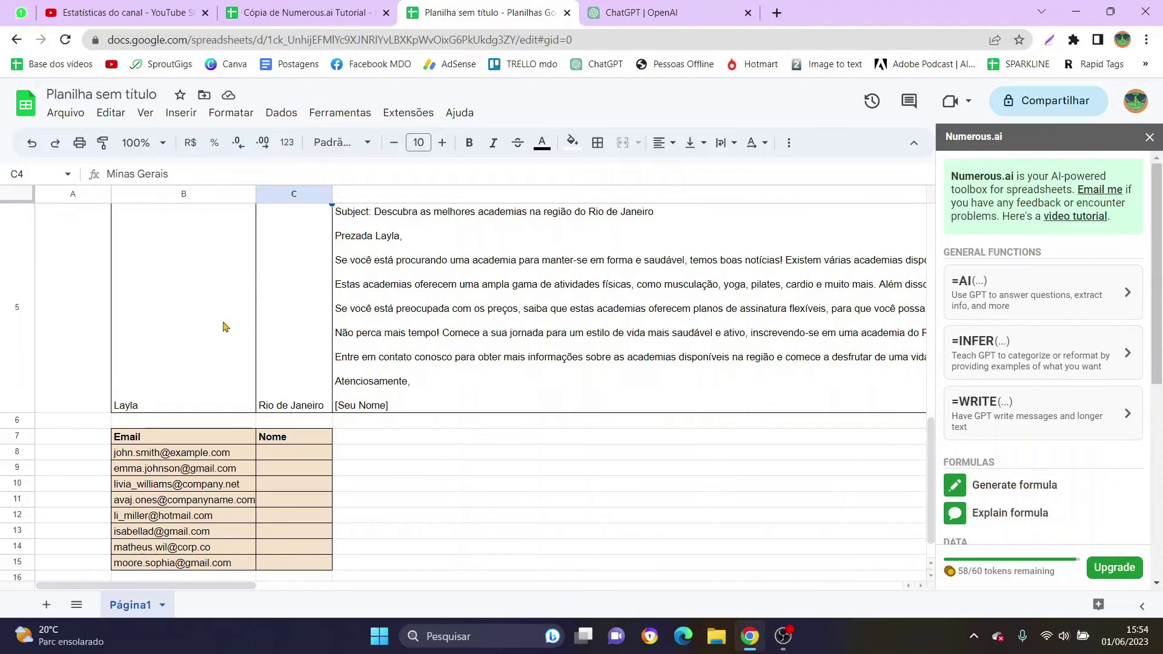
pyautogui.click(227, 325)
pyautogui.click(301, 335)
pyautogui.click(416, 339)
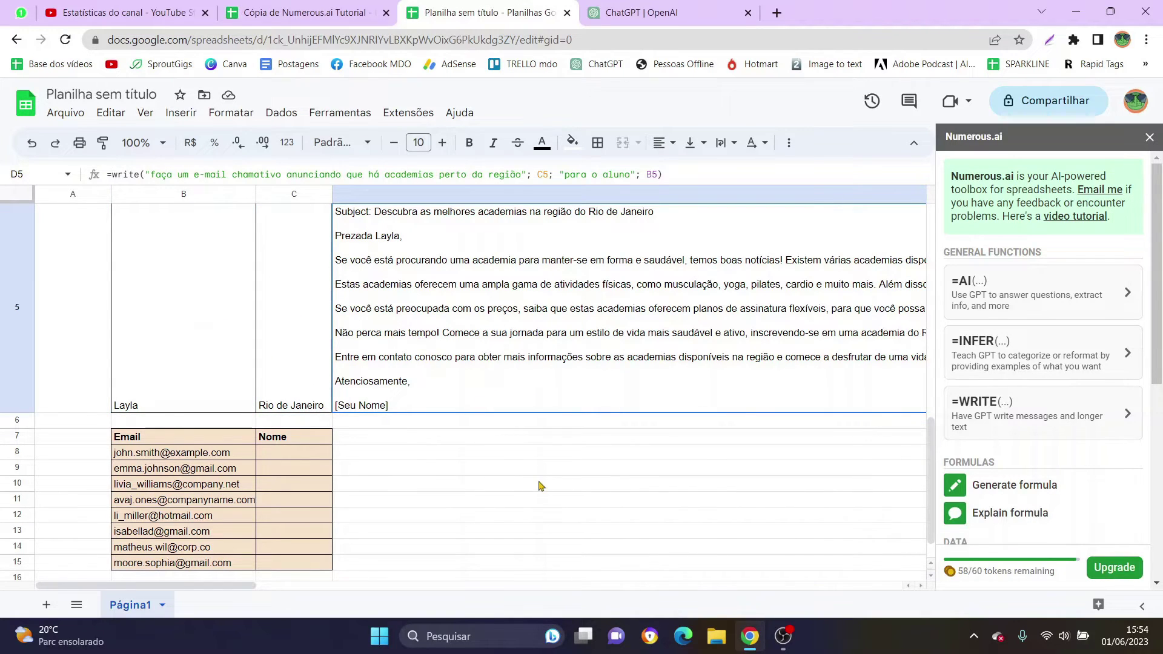
pyautogui.scroll(-2, 540, 485)
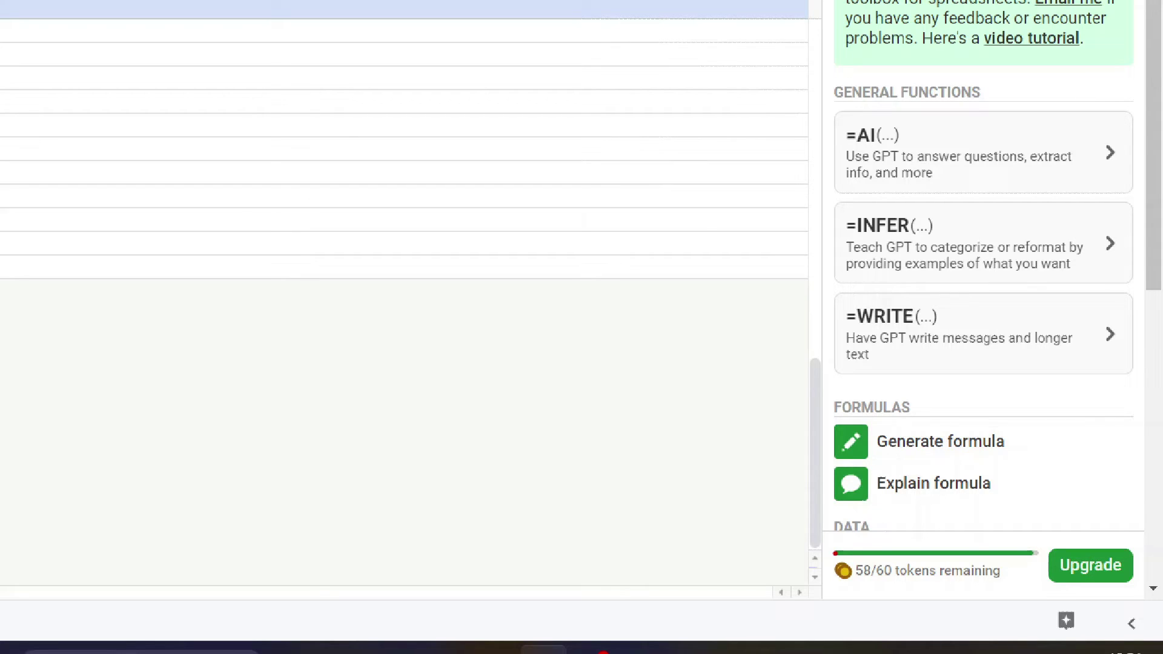
# Open the Numerous.ai formula generator beside the Email and Nome table.
pyautogui.moveTo(829, 541); pyautogui.dragTo(843, 598)
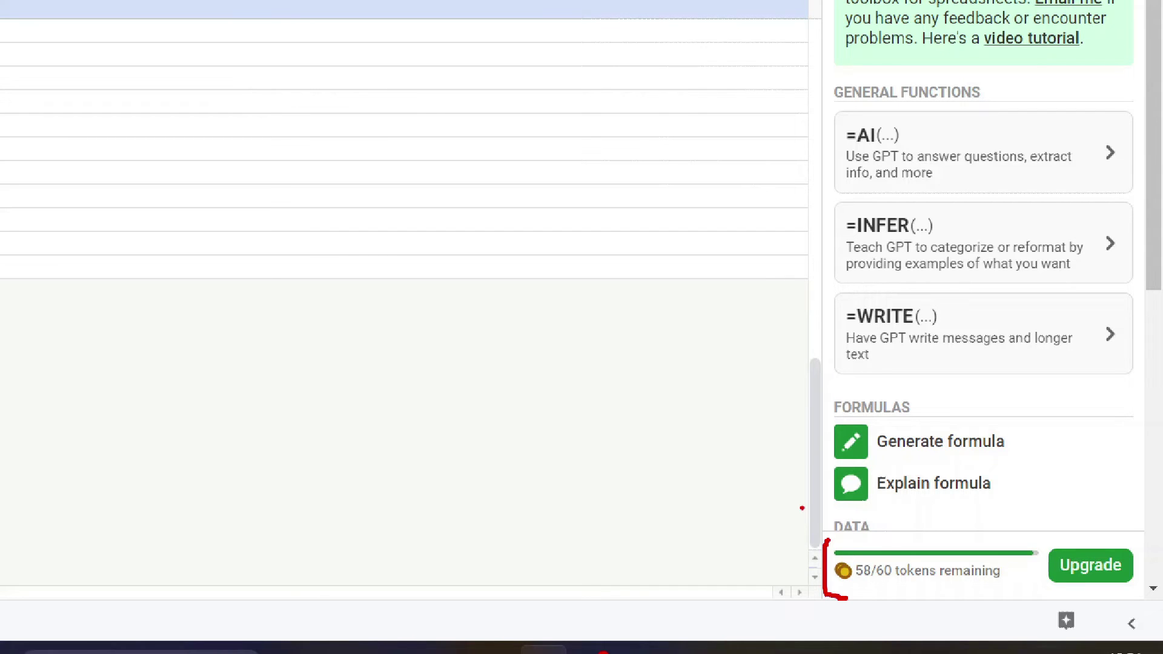
pyautogui.press('Escape')
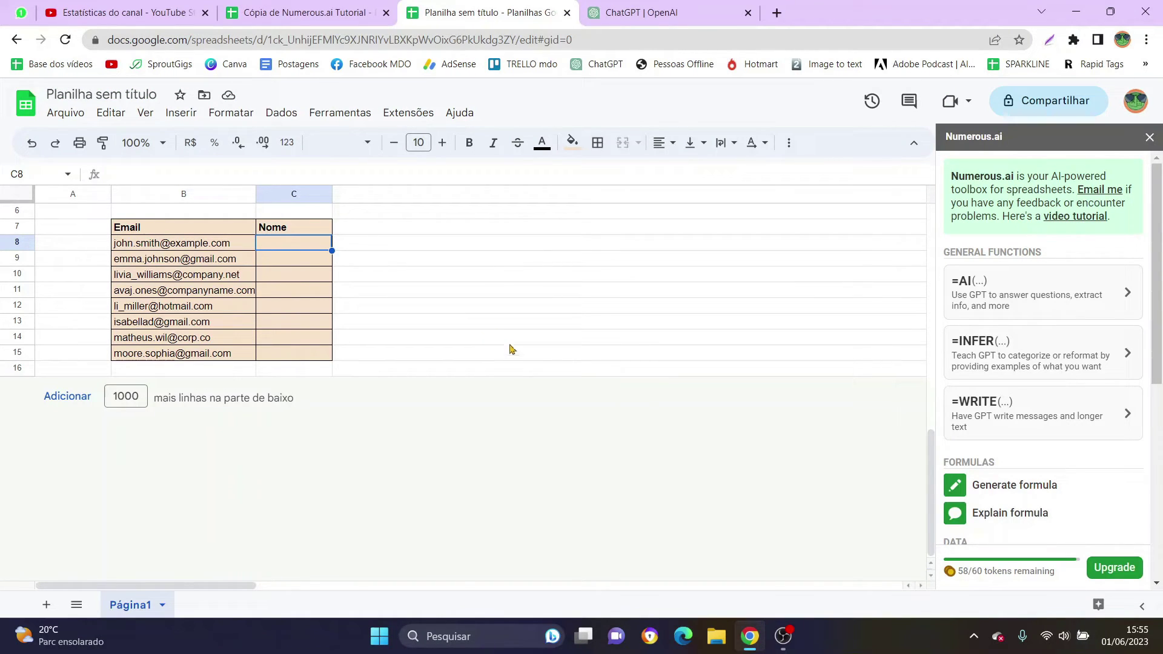
pyautogui.click(1067, 490)
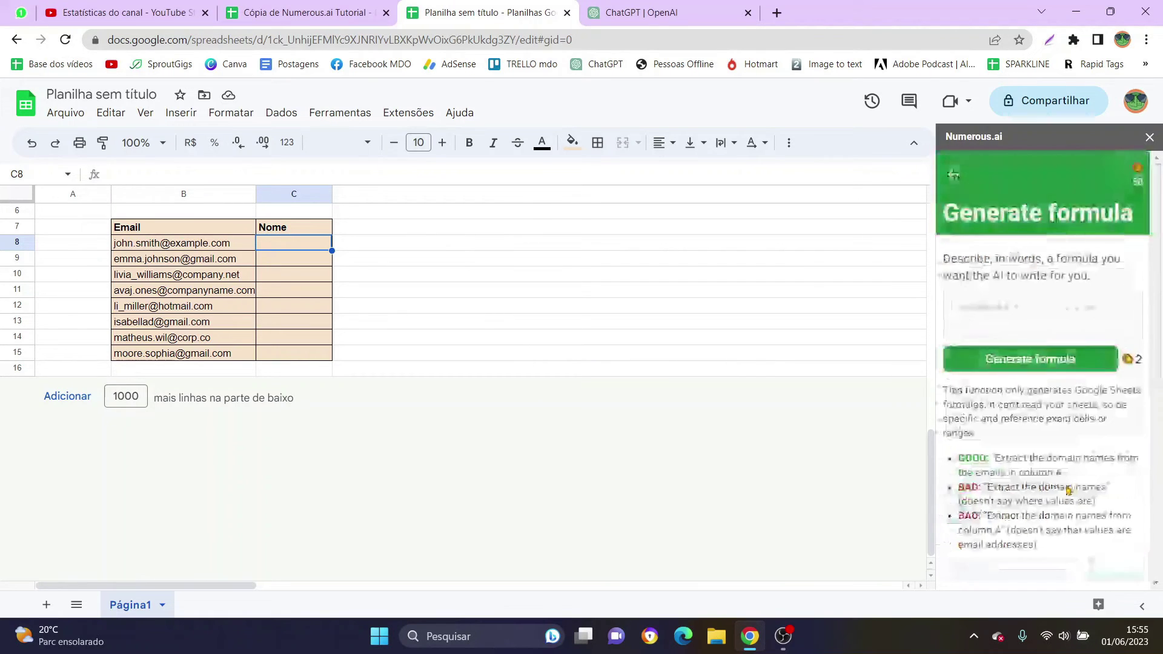
# Ask Numerous.ai for a formula extracting only the people's names from the email in B8.
pyautogui.click(1041, 312)
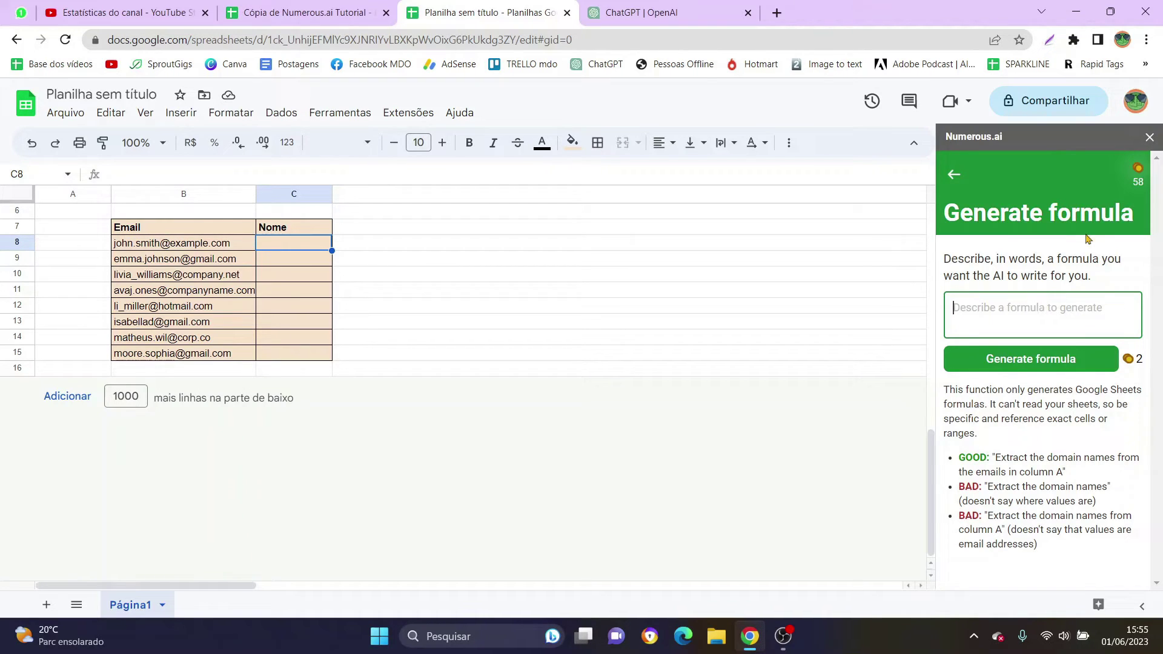
pyautogui.click(960, 260)
pyautogui.click(1039, 309)
pyautogui.write('Quero que el')
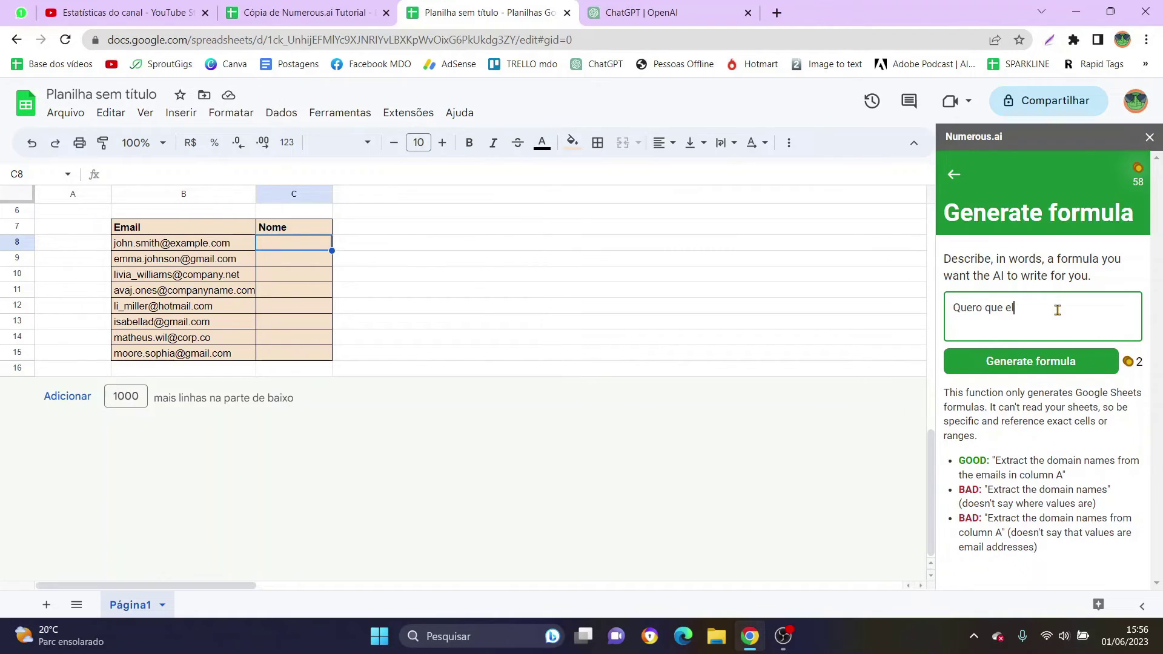
pyautogui.write('e retira')
pyautogui.press('BackSpace')
pyautogui.write('e somente os nomes das pessoas que está no e-mail da célula')
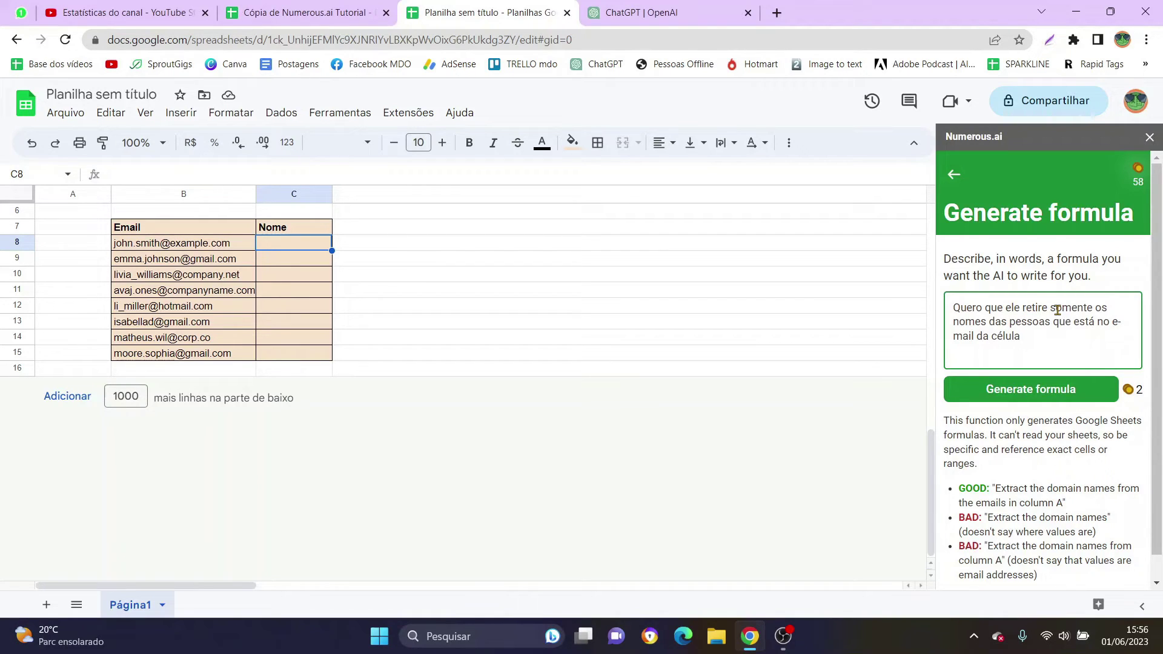
pyautogui.write(' B8')
pyautogui.click(1059, 398)
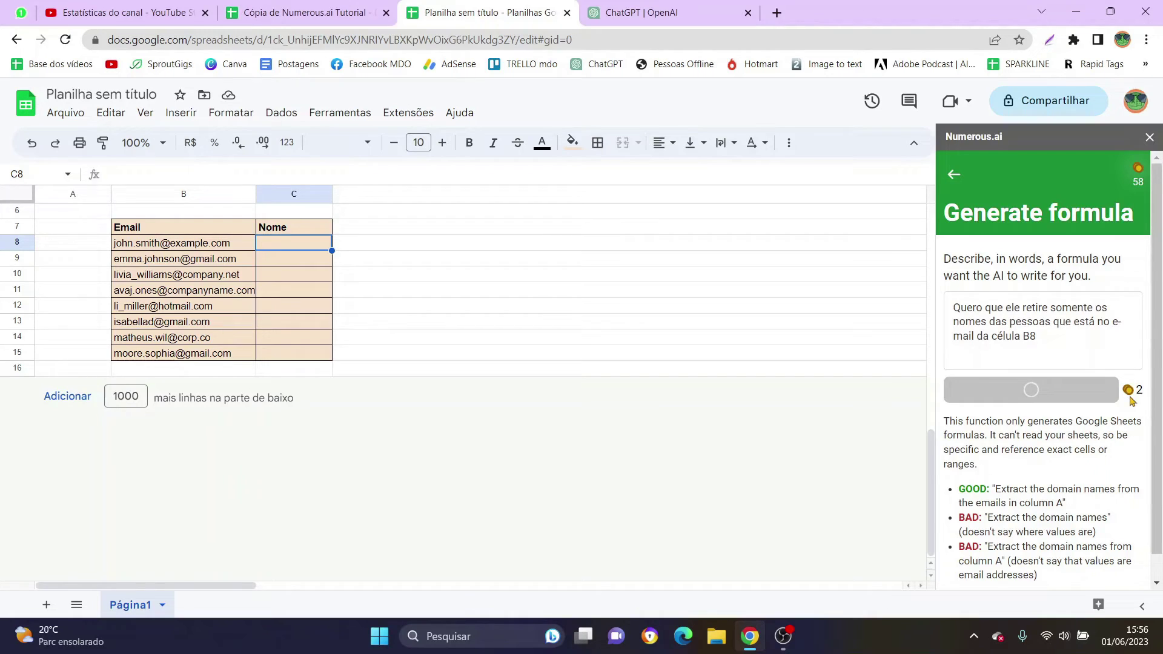
# Select the generated =LEFT(B8,SEARCH("@",B8)-1) formula and pick cell C8.
pyautogui.moveTo(1108, 444); pyautogui.dragTo(944, 439)
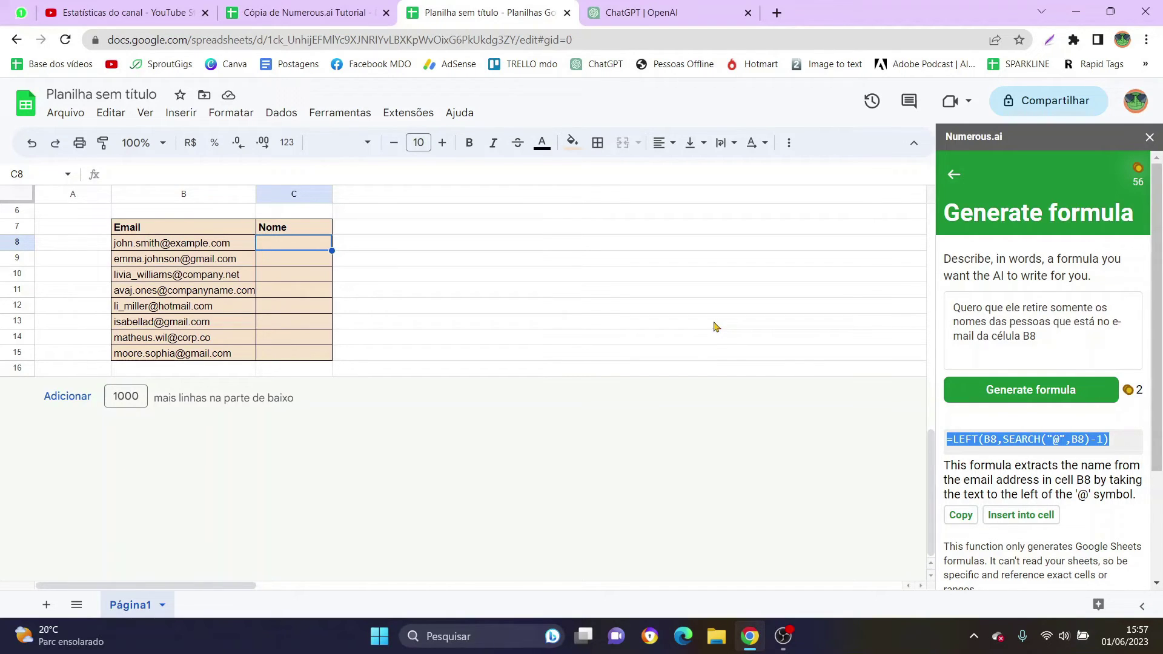
pyautogui.click(612, 15)
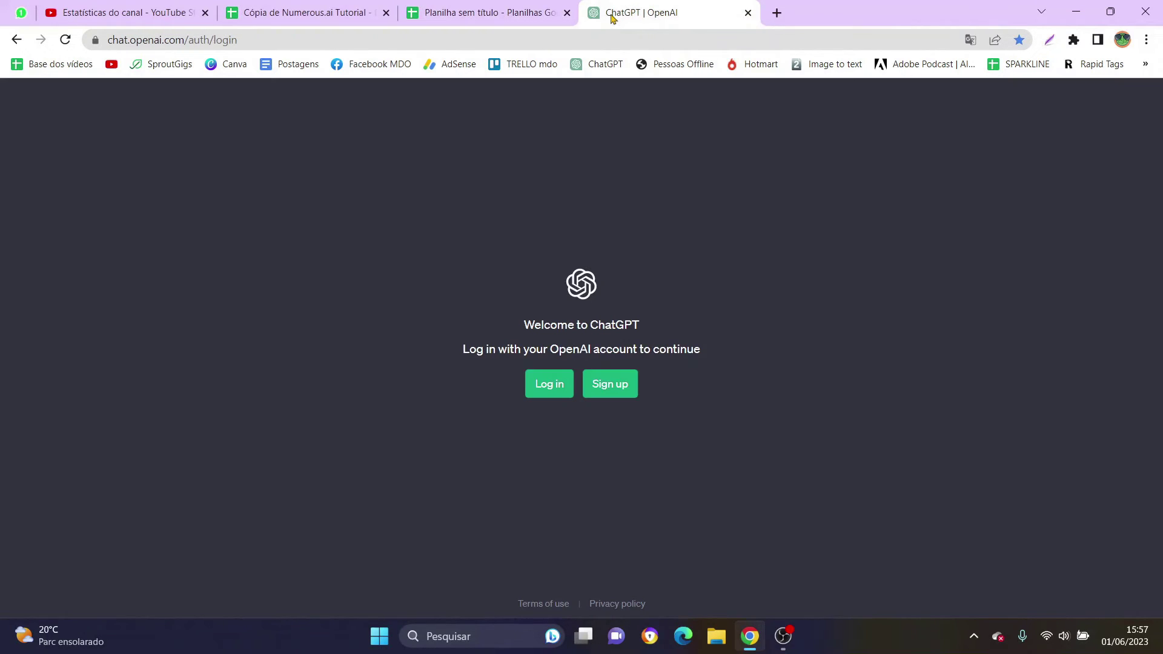
pyautogui.click(543, 6)
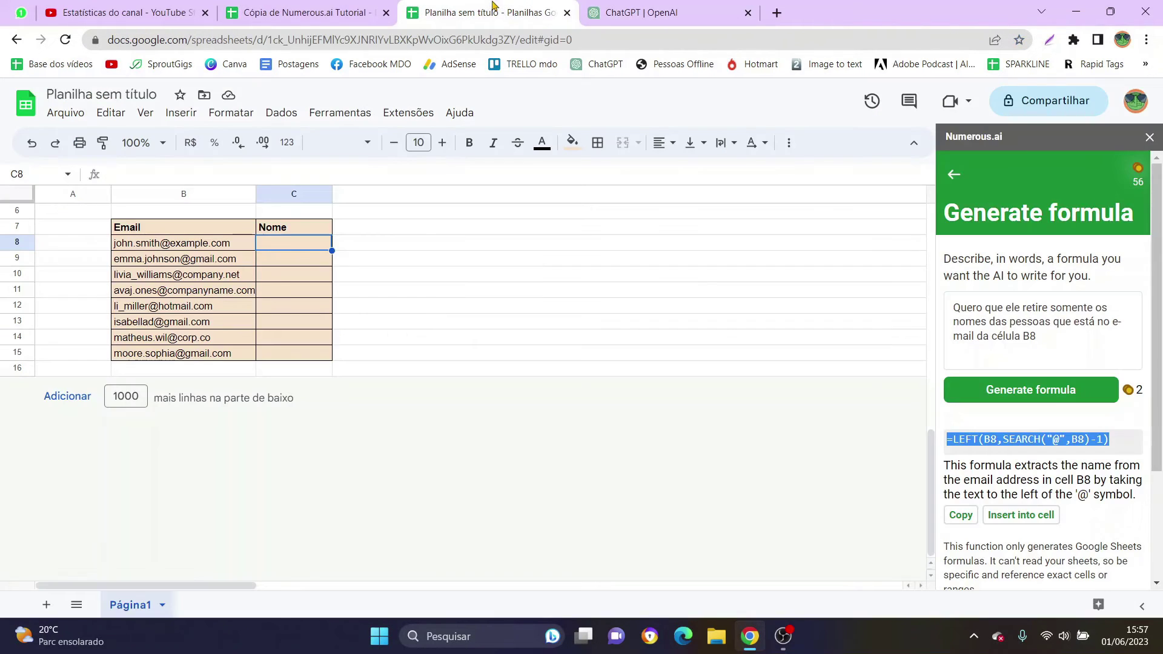
pyautogui.click(298, 244)
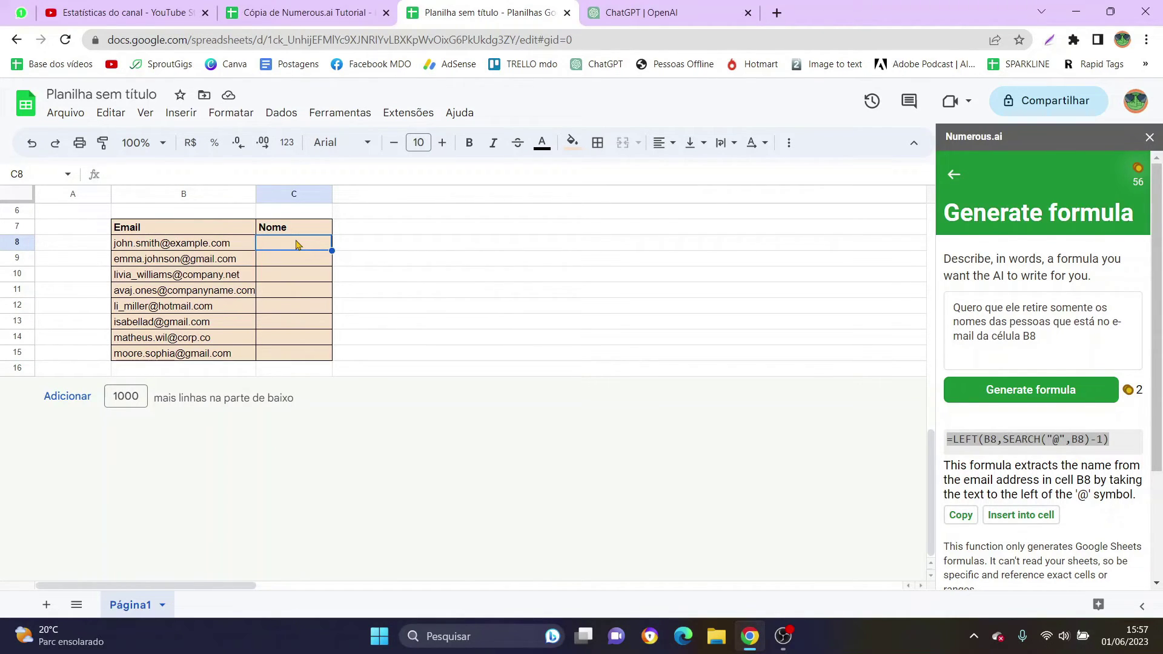
# Paste the formula into C8, replacing both commas with semicolons.
pyautogui.doubleClick(295, 245)
pyautogui.write('=LEFT(B8,SEARCH("@",B8)-1)')
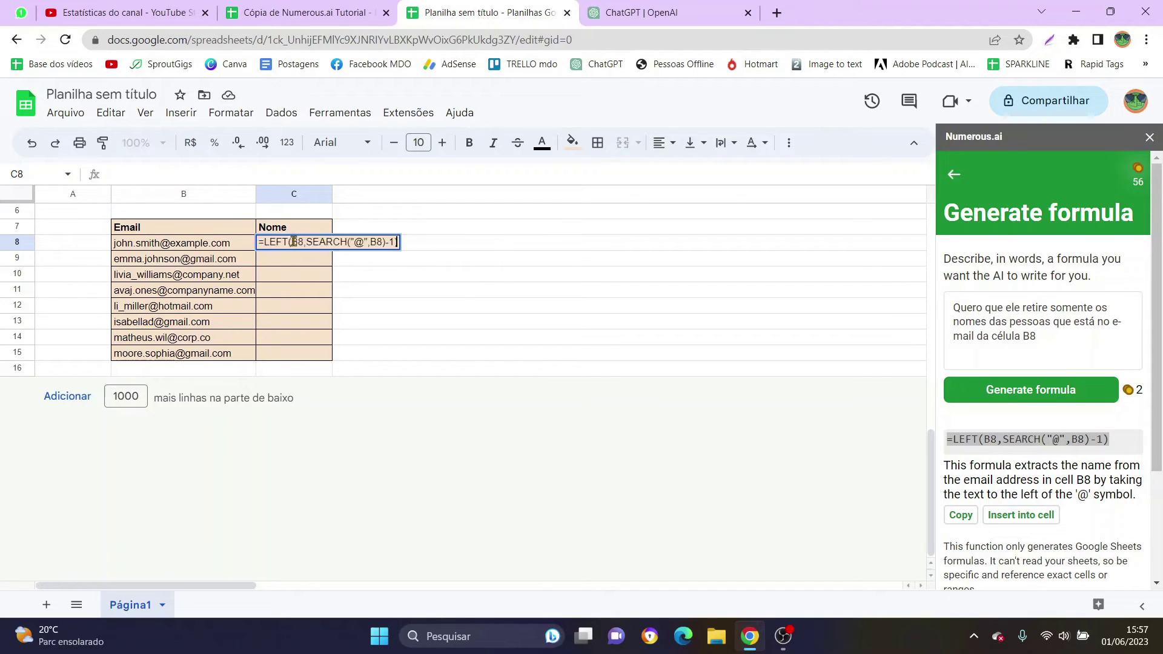
pyautogui.click(155, 174)
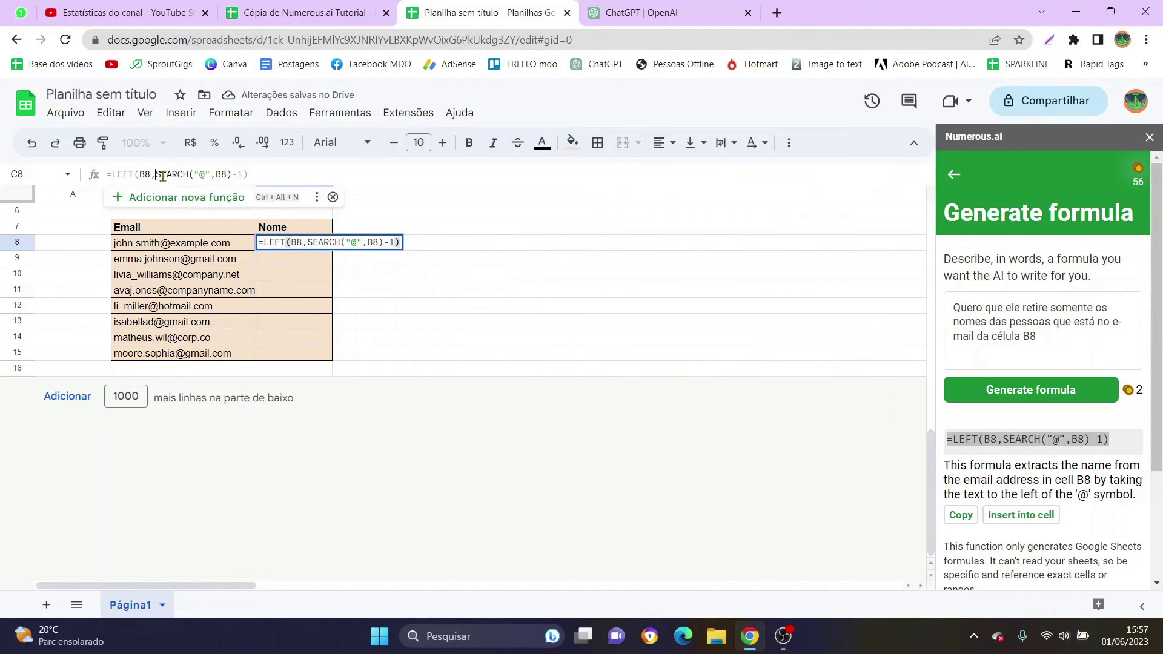
pyautogui.press('BackSpace')
pyautogui.write(';')
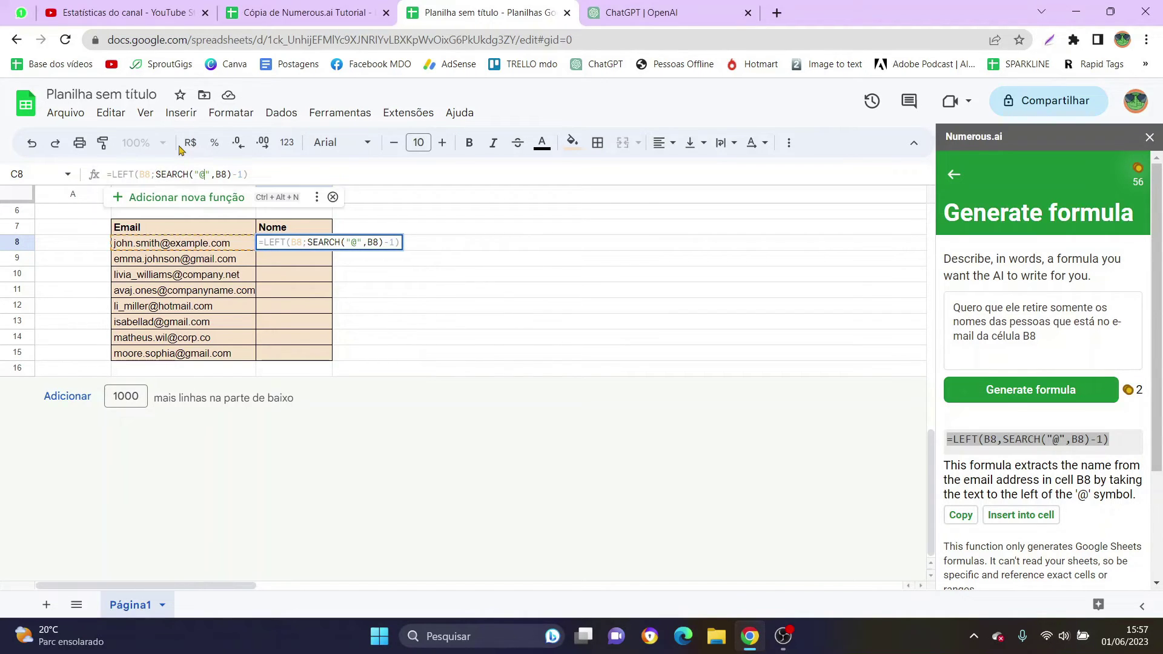
pyautogui.press('BackSpace')
pyautogui.write(';')
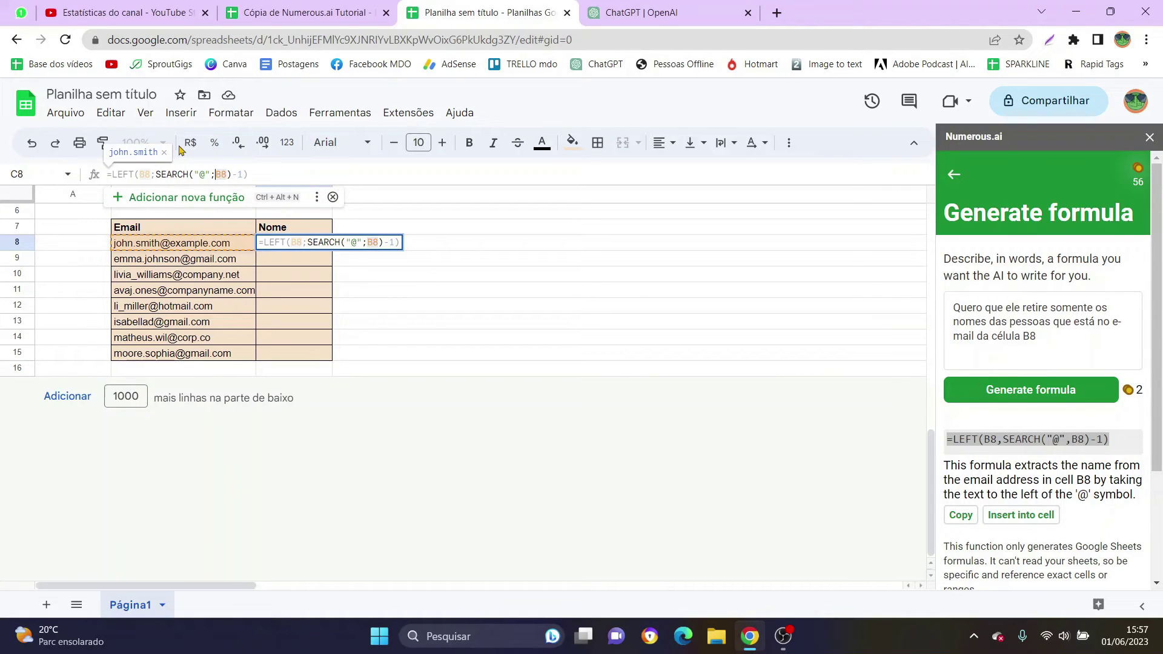
pyautogui.press('Return')
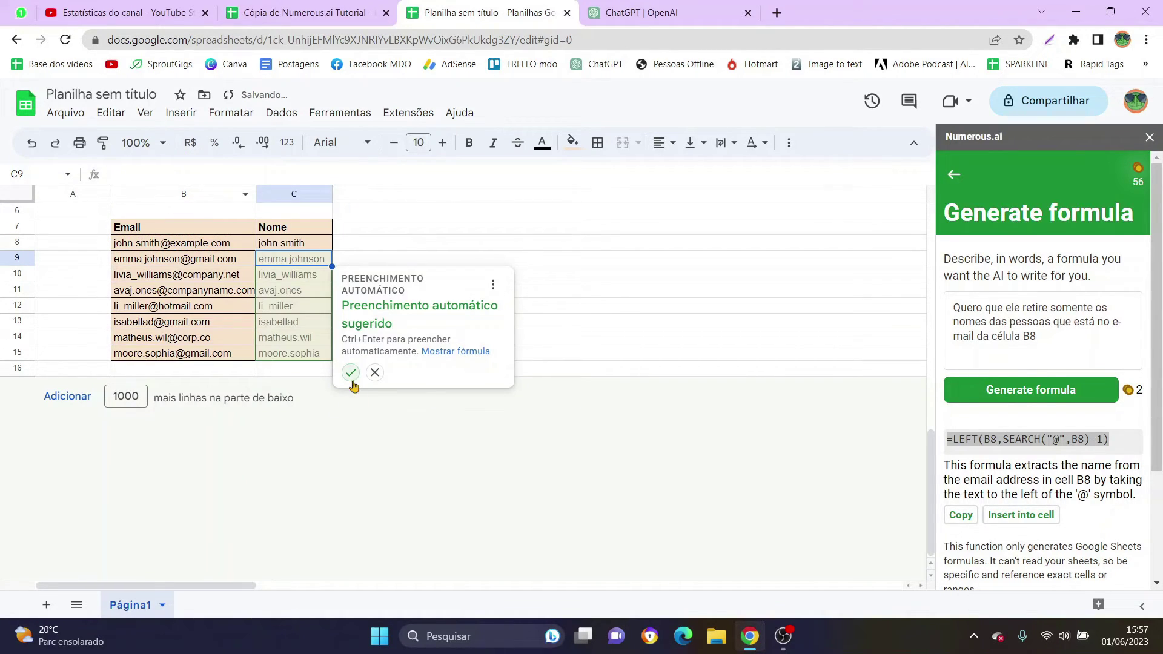
# Accept the autofill suggestion to fill usernames down the Nome column through C14.
pyautogui.click(350, 372)
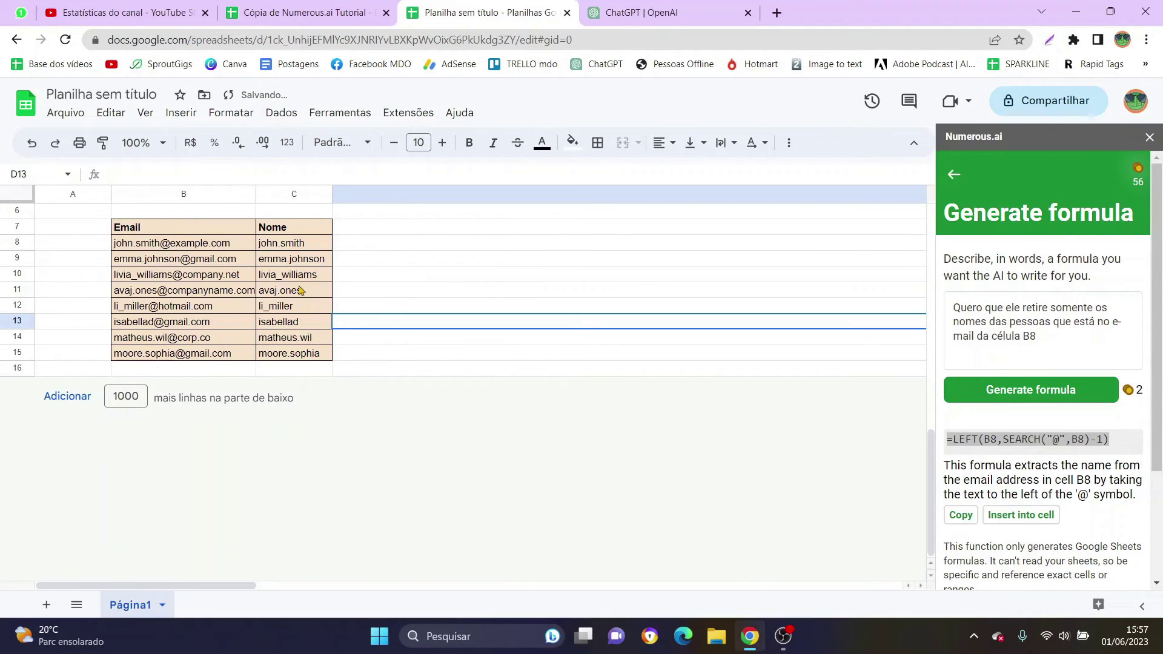
pyautogui.moveTo(291, 243); pyautogui.dragTo(296, 344)
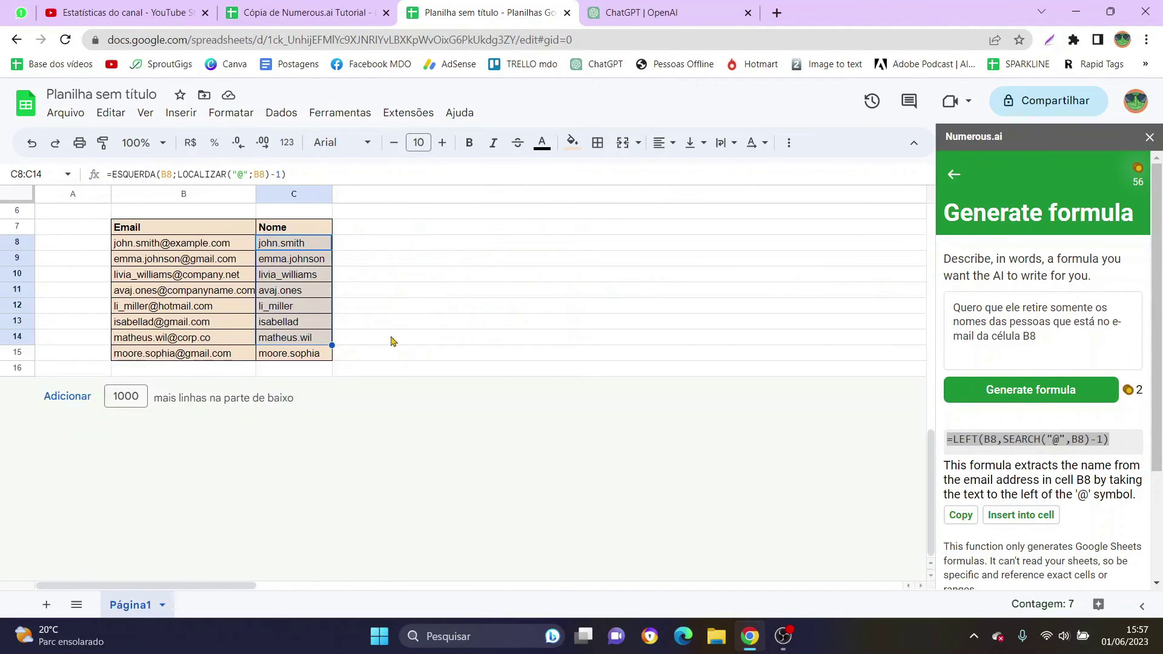
pyautogui.click(288, 245)
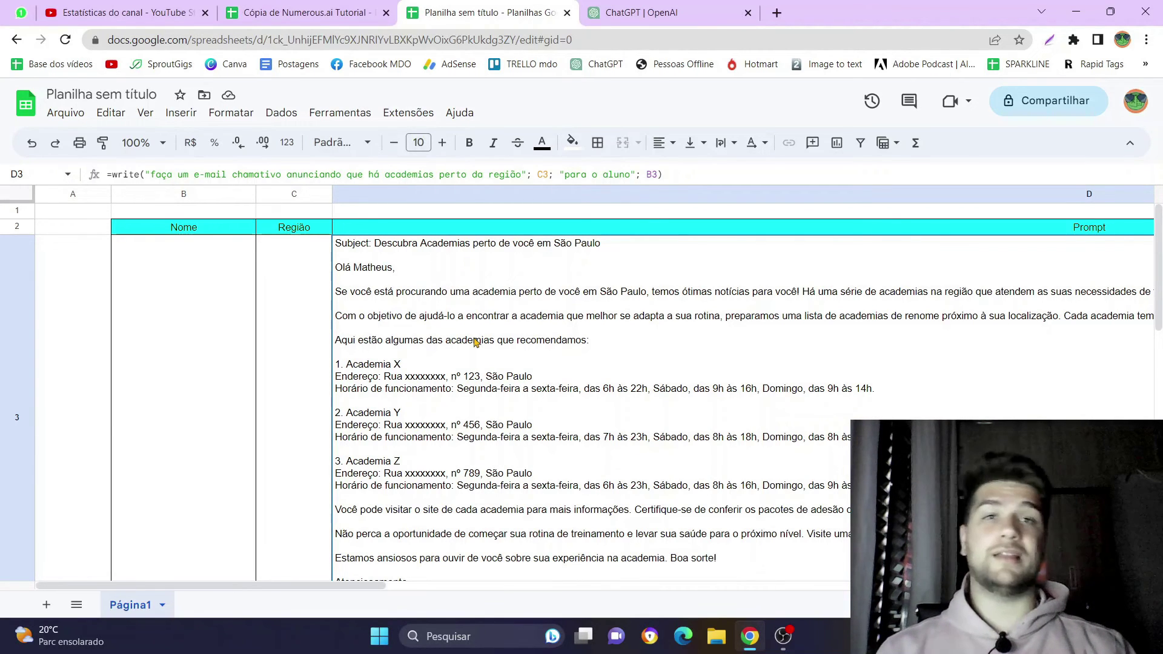
pyautogui.click(630, 7)
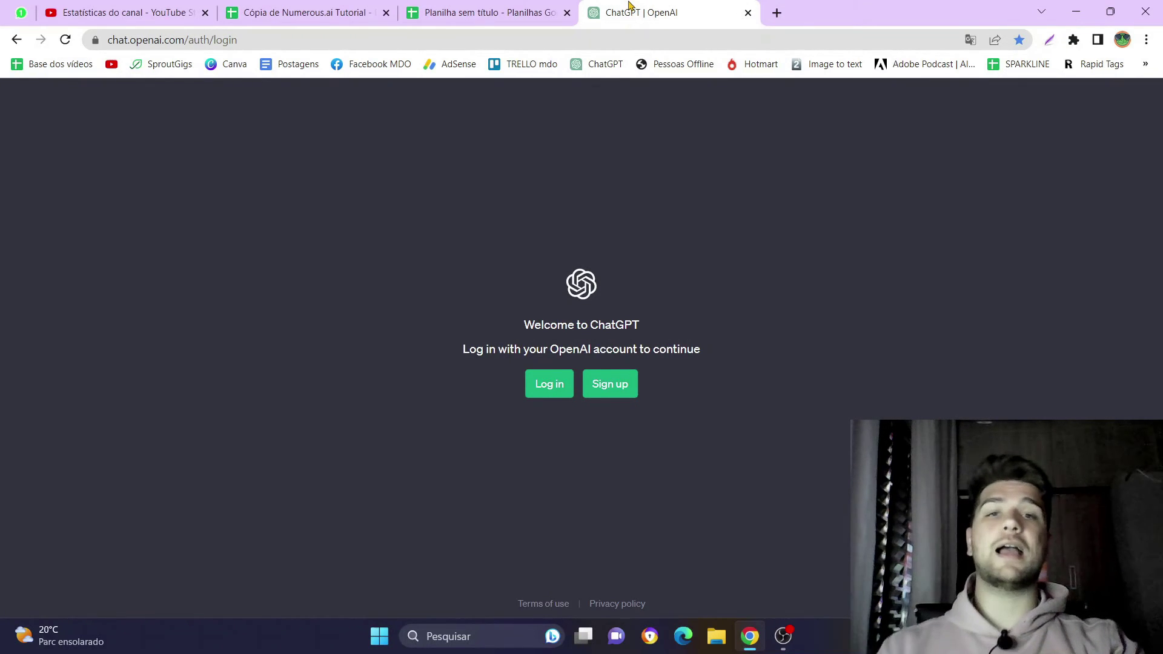
pyautogui.click(472, 12)
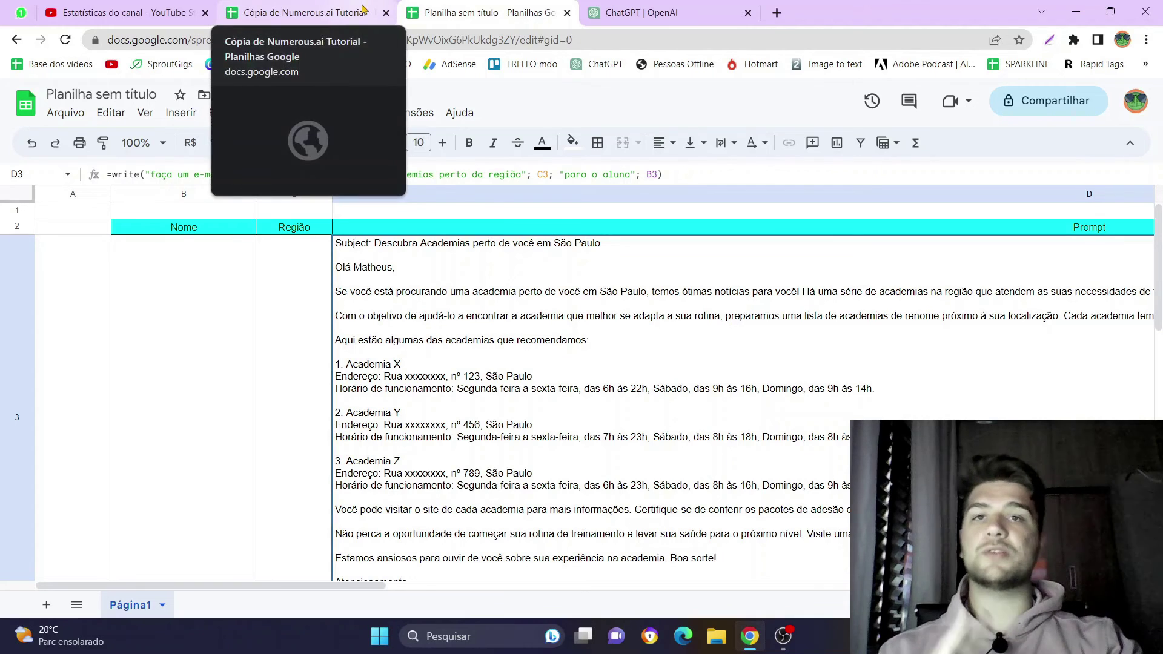
pyautogui.scroll(-5, 424, 332)
pyautogui.click(303, 242)
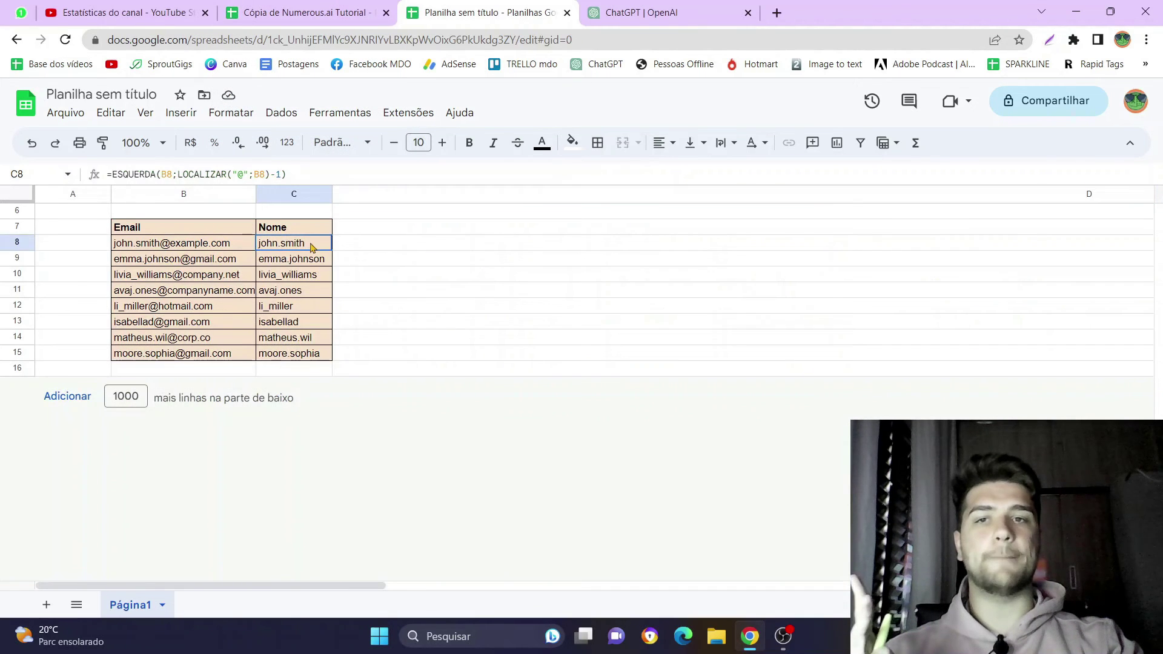
pyautogui.click(303, 274)
pyautogui.click(302, 321)
pyautogui.click(302, 337)
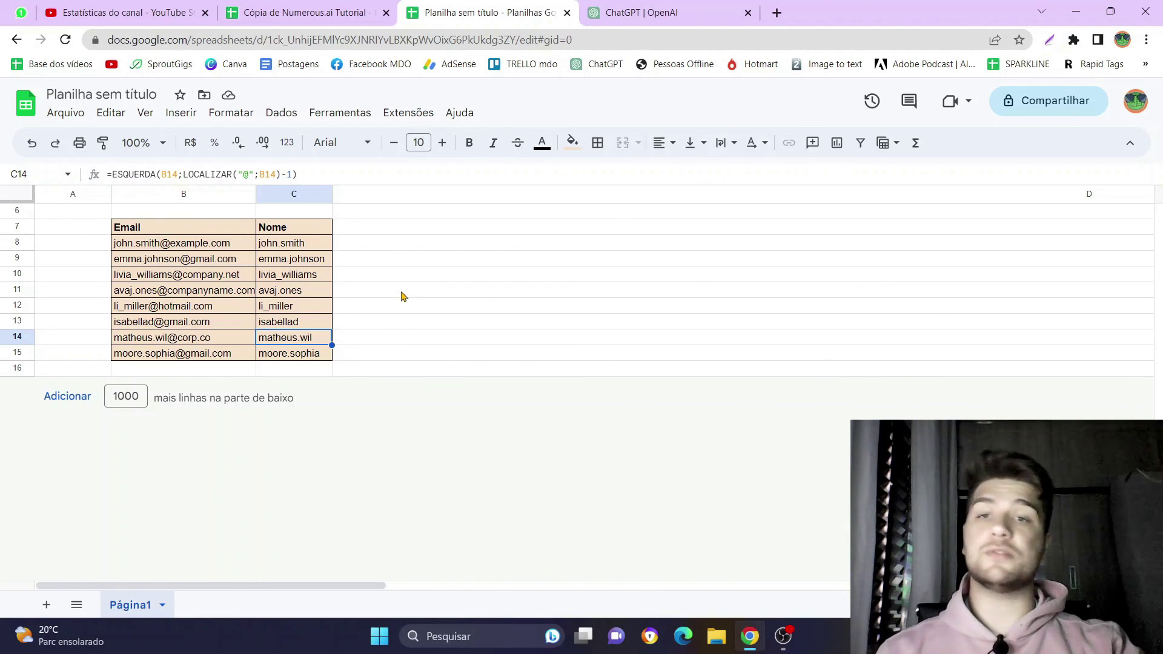
pyautogui.moveTo(308, 245); pyautogui.dragTo(305, 338)
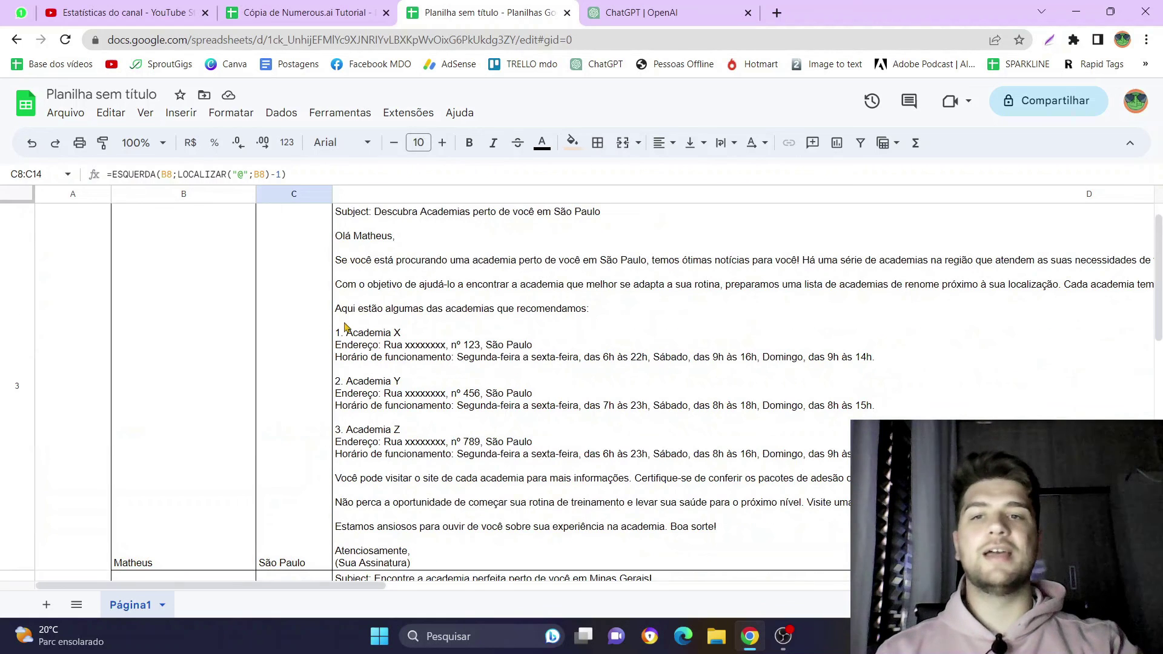